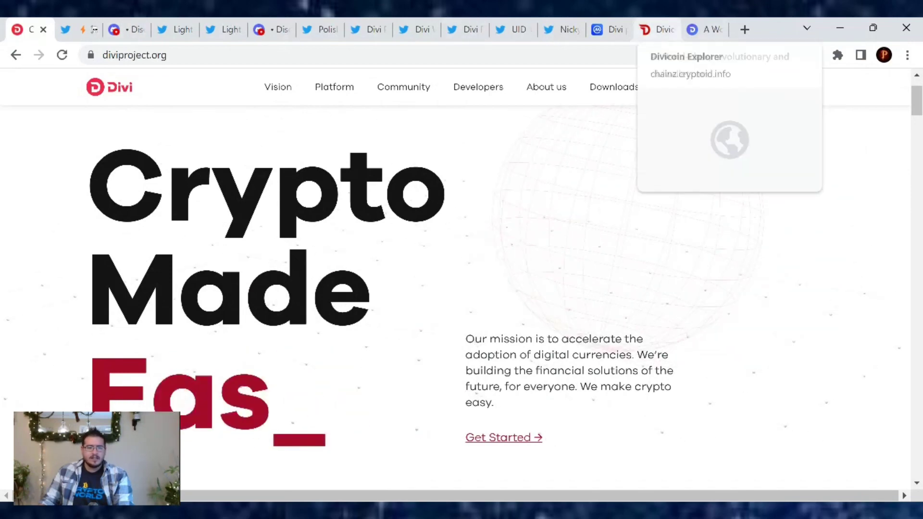
# Read the 250,000 Divi staking rewards tweet, its Staking Vault image and its replies
pyautogui.click(73, 30)
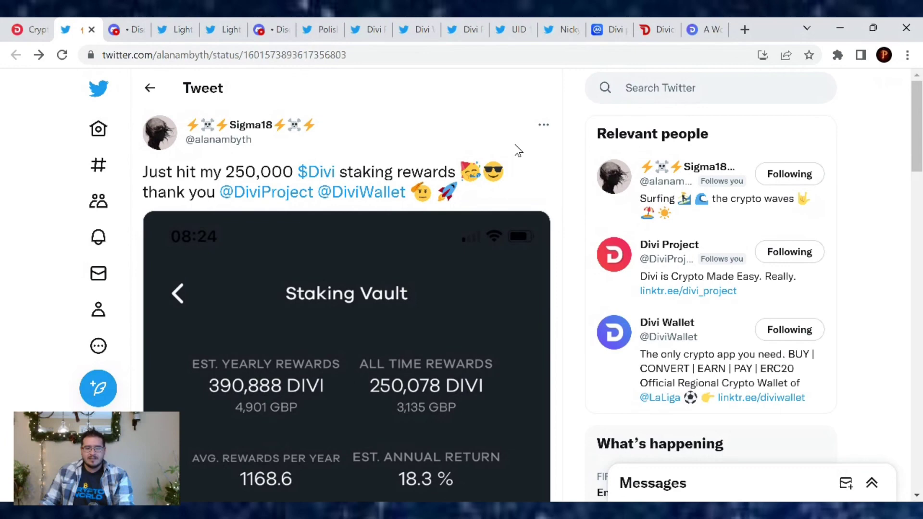
pyautogui.scroll(-2, 518, 150)
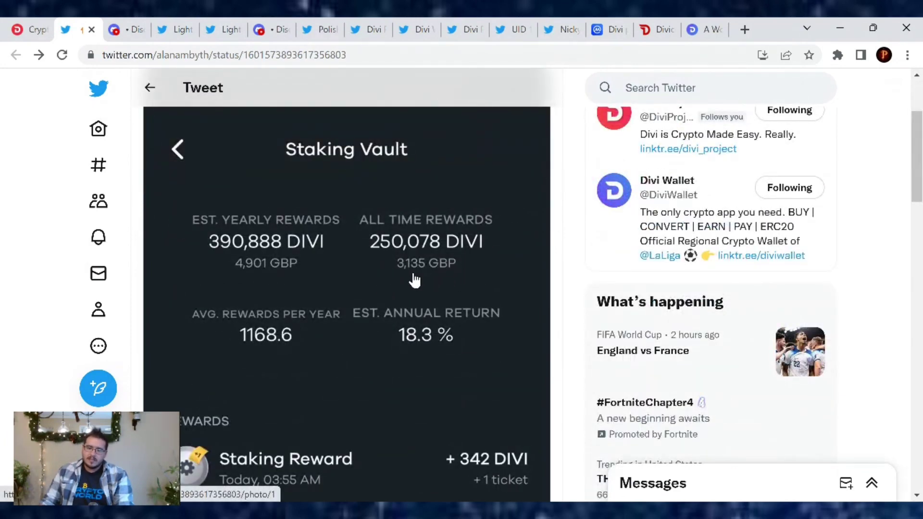
pyautogui.scroll(-4, 415, 277)
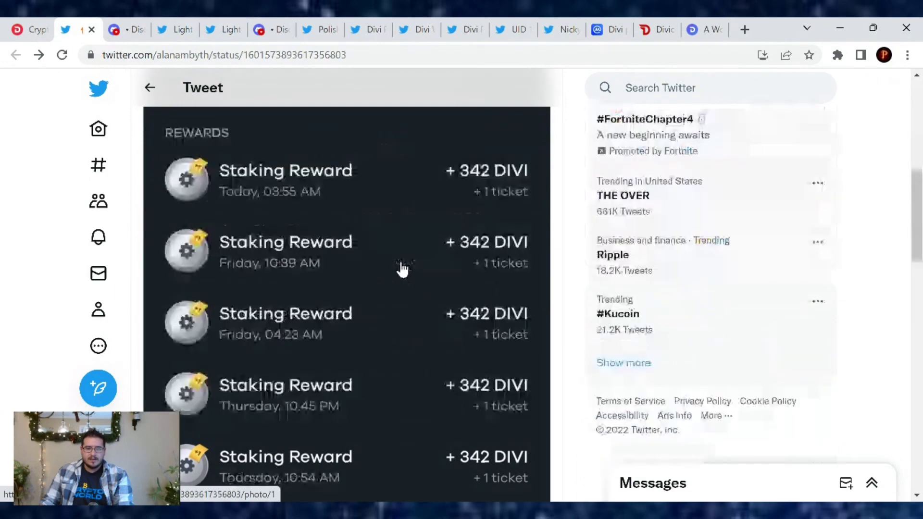
pyautogui.scroll(-4, 401, 267)
pyautogui.scroll(-3, 400, 267)
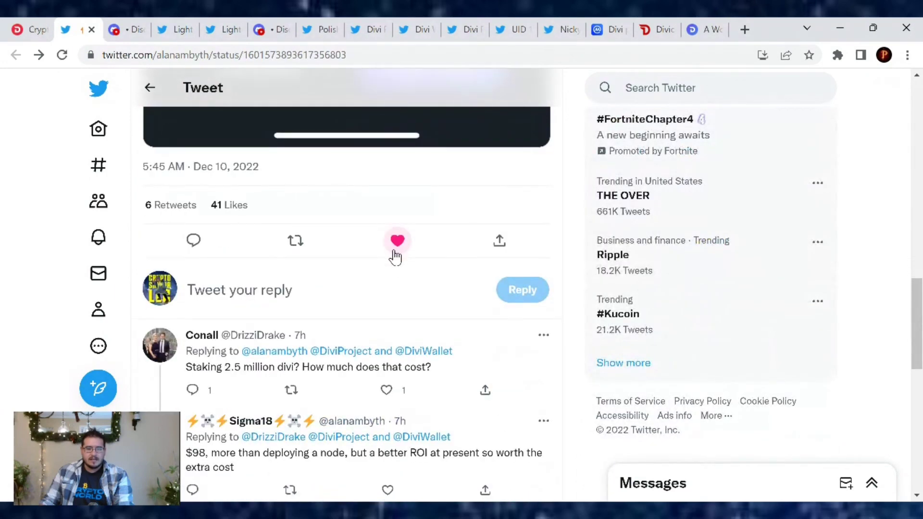
pyautogui.scroll(-1, 389, 260)
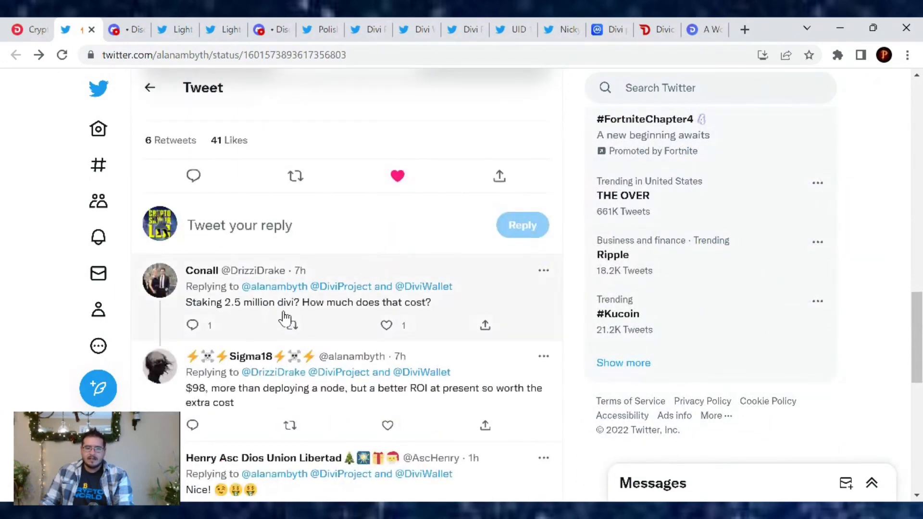
pyautogui.scroll(-1, 443, 303)
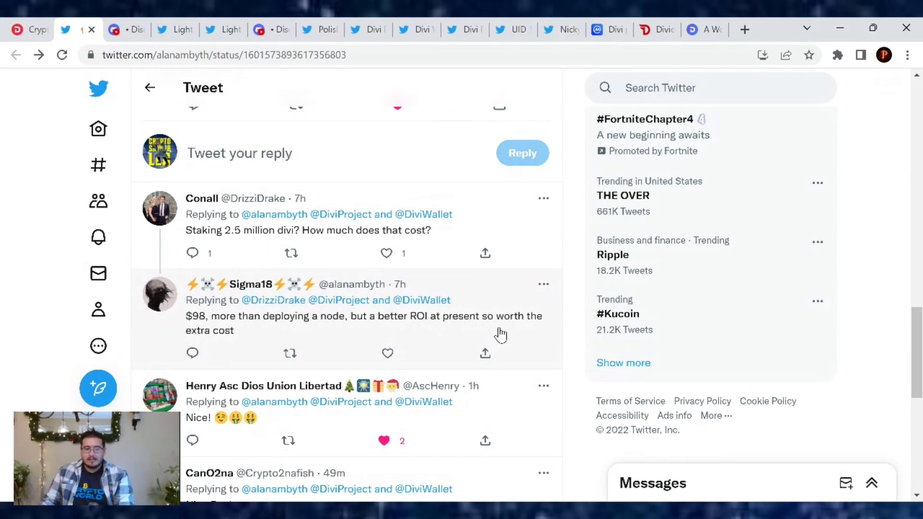
# Bring up the Divi Discord #general debate on whether the 18.3% staking rate is reliable
pyautogui.click(125, 28)
pyautogui.scroll(3, 496, 210)
pyautogui.scroll(4, 495, 210)
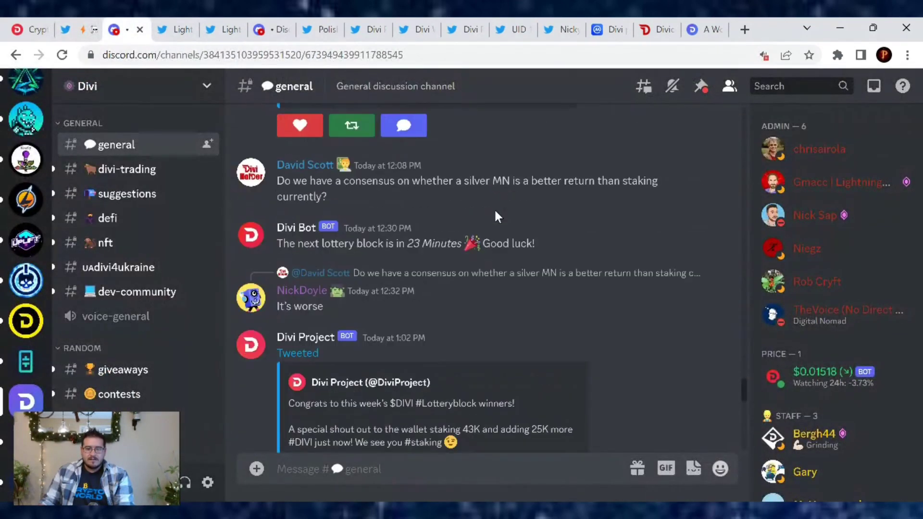
pyautogui.scroll(3, 494, 209)
pyautogui.scroll(-2, 493, 217)
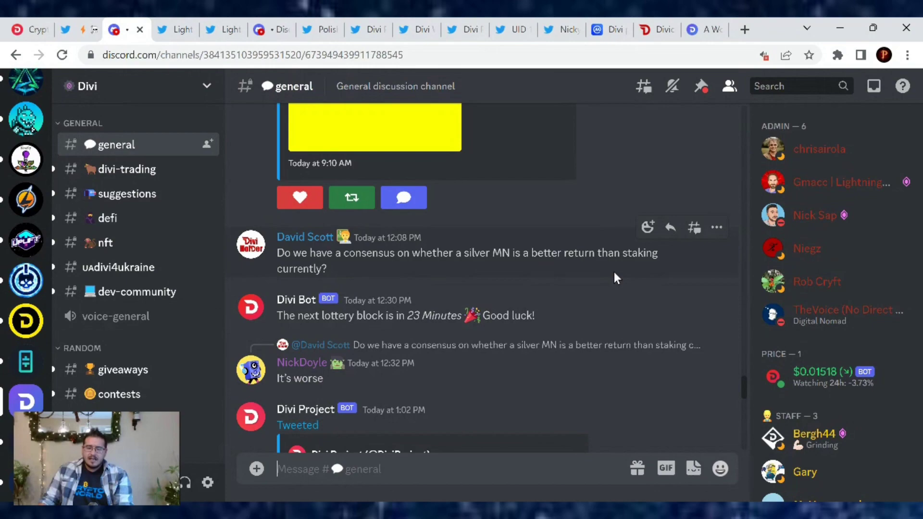
pyautogui.scroll(-1, 586, 264)
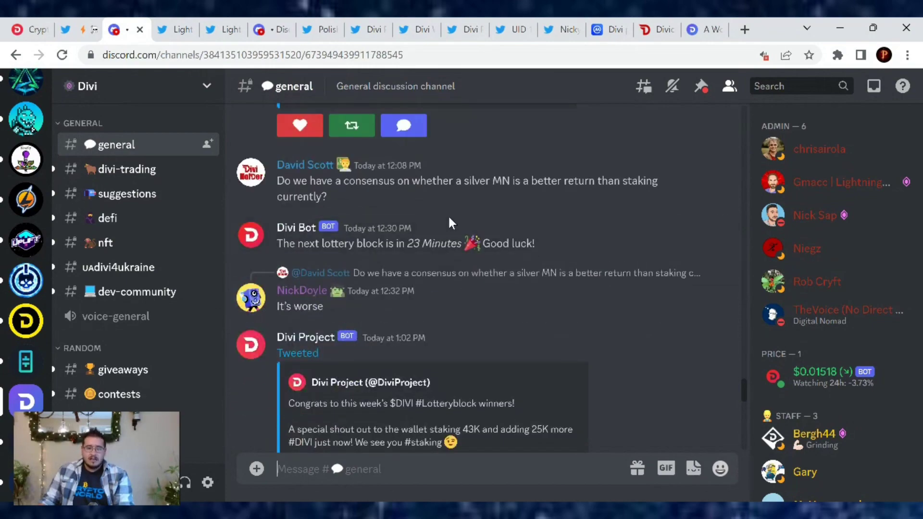
pyautogui.scroll(-2, 543, 184)
pyautogui.scroll(-2, 542, 184)
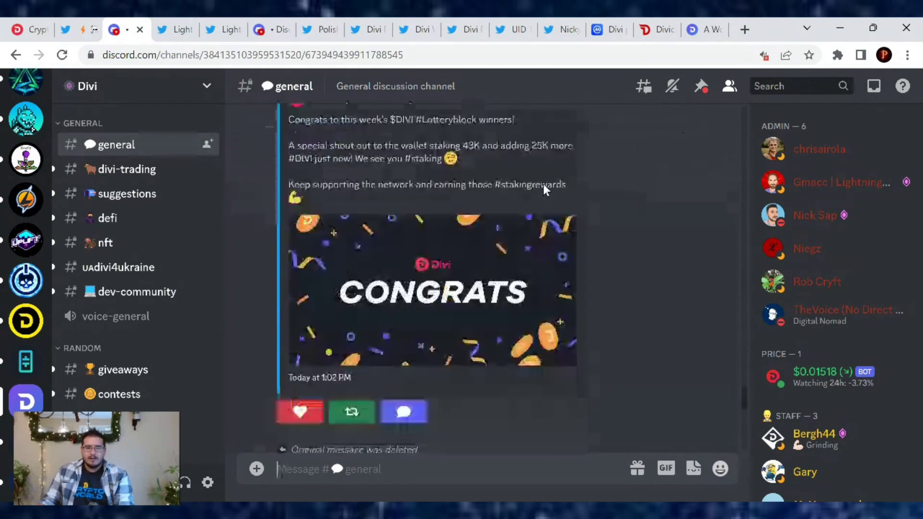
pyautogui.scroll(-1, 543, 184)
pyautogui.scroll(-2, 543, 184)
pyautogui.scroll(-1, 543, 184)
pyautogui.scroll(-1, 543, 184)
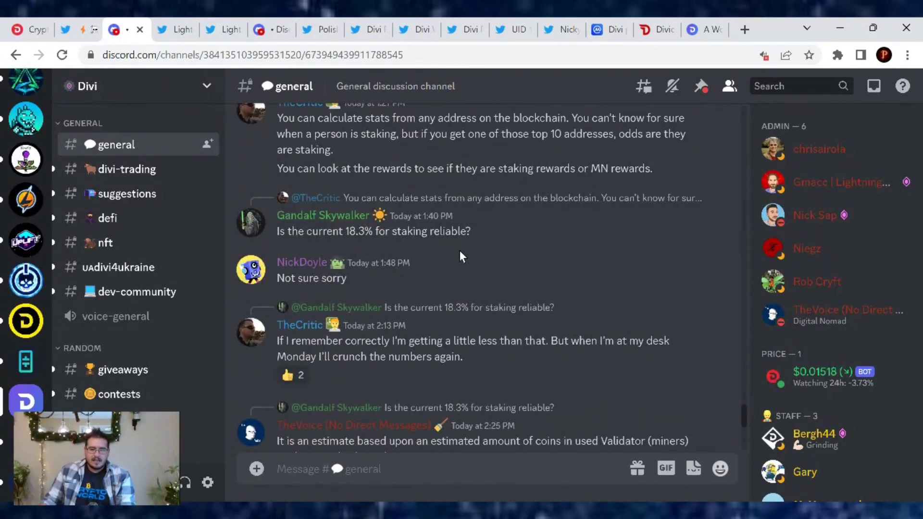
pyautogui.scroll(-1, 523, 230)
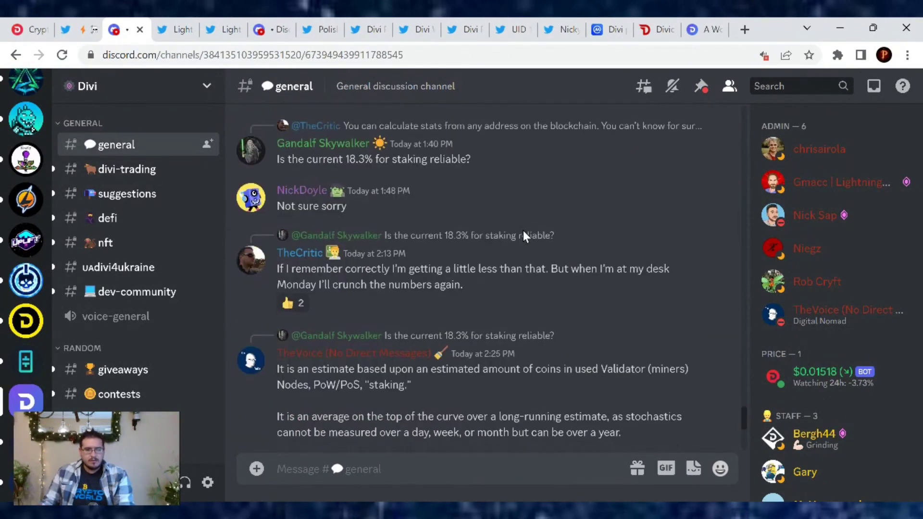
pyautogui.scroll(-1, 523, 228)
pyautogui.scroll(-1, 517, 229)
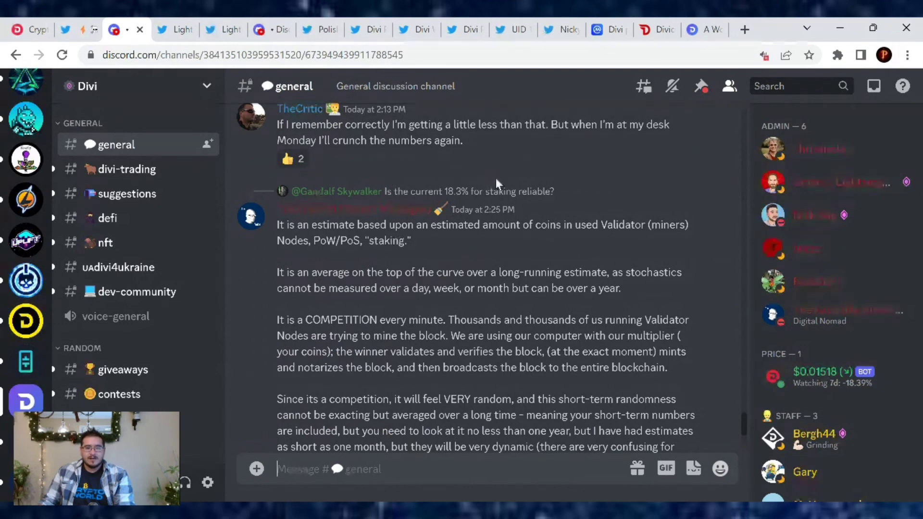
pyautogui.moveTo(476, 399)
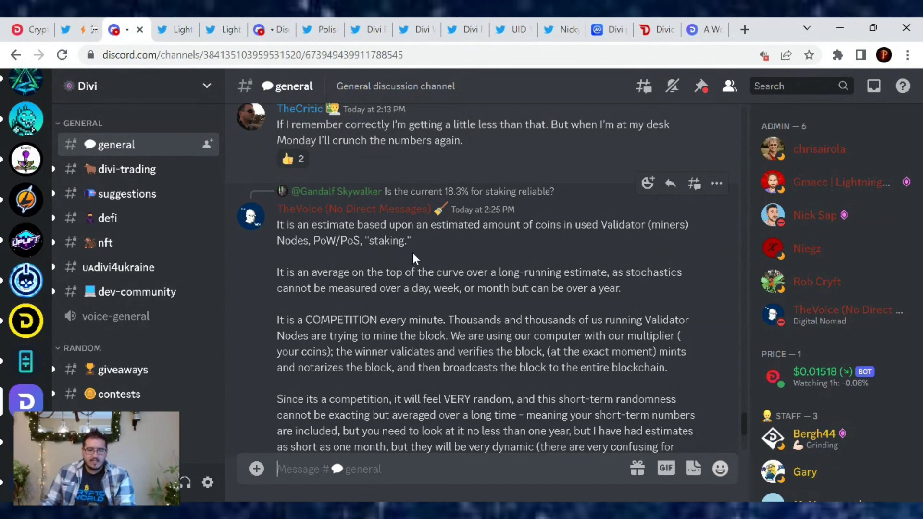
pyautogui.scroll(-2, 547, 245)
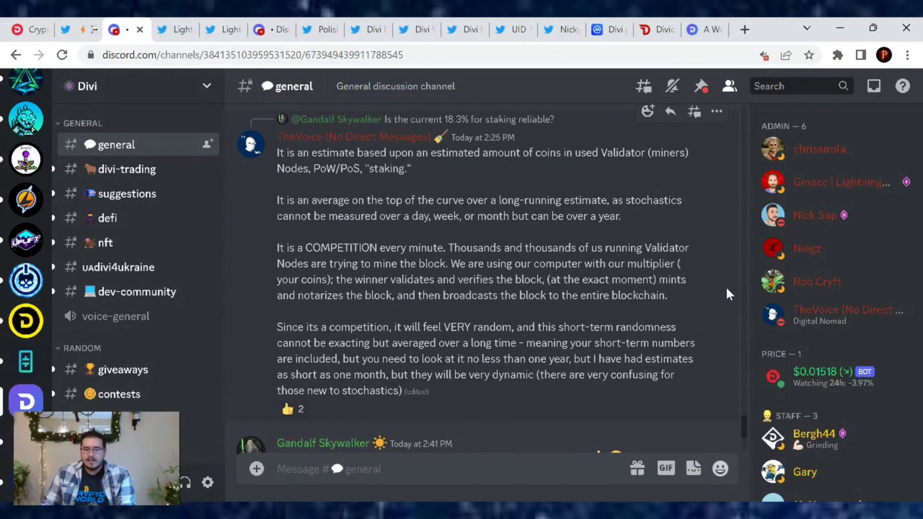
pyautogui.scroll(-2, 716, 295)
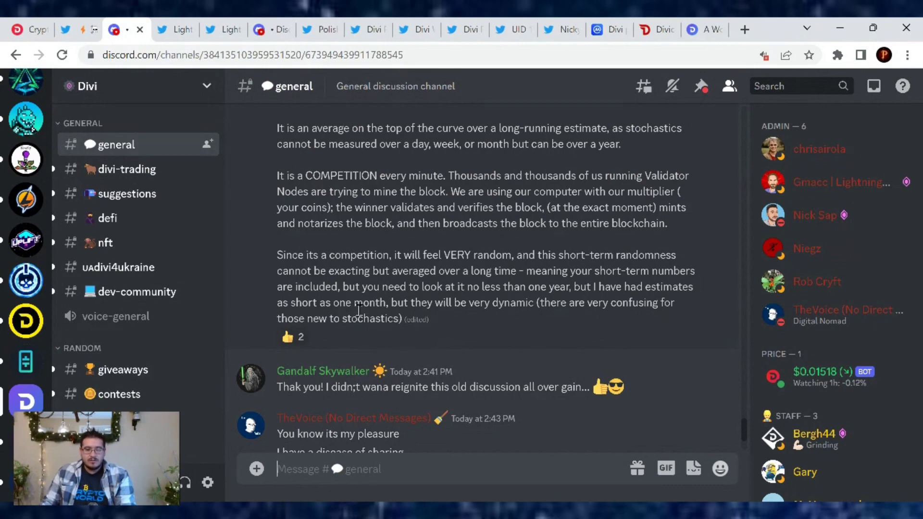
pyautogui.scroll(3, 598, 262)
pyautogui.scroll(-2, 597, 262)
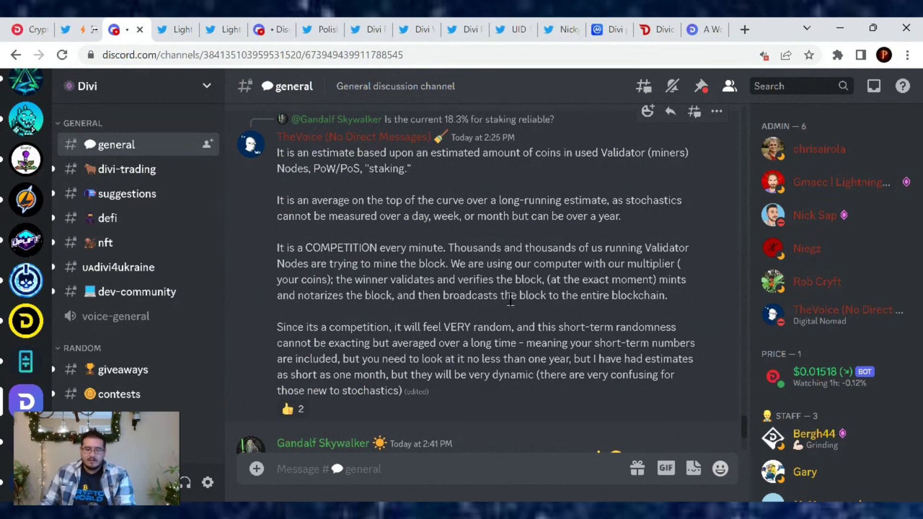
pyautogui.scroll(-1, 537, 274)
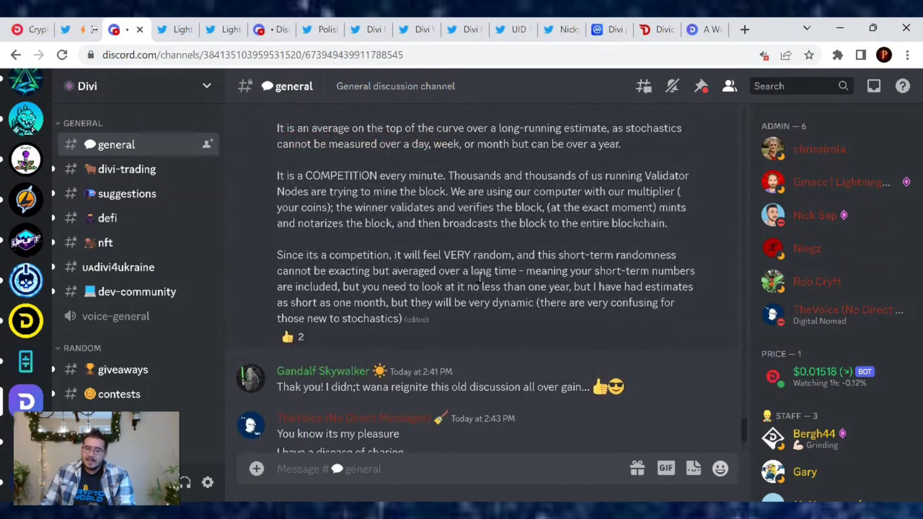
pyautogui.scroll(1, 411, 261)
pyautogui.moveTo(483, 289)
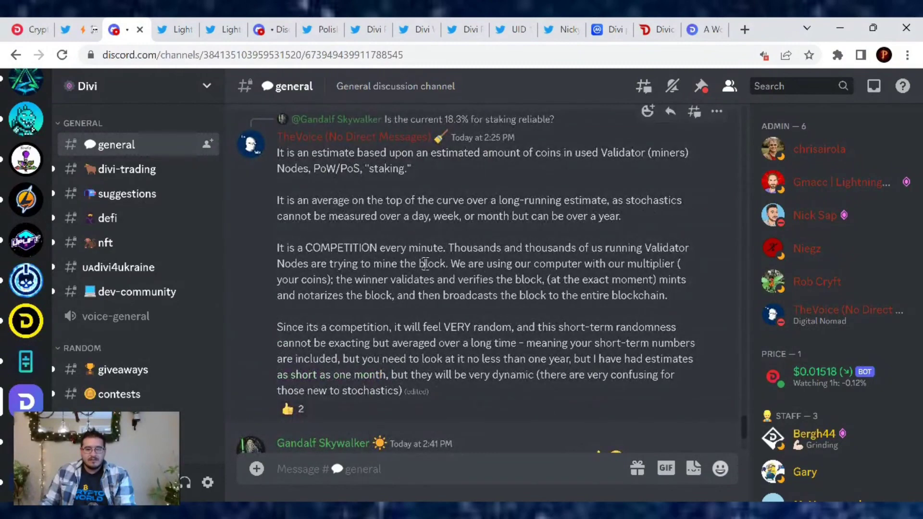
pyautogui.scroll(-2, 620, 267)
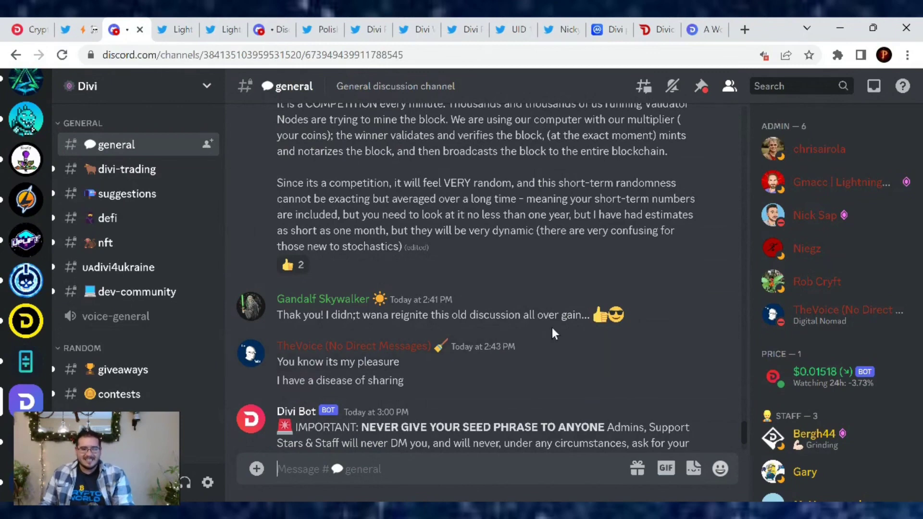
pyautogui.scroll(-2, 591, 319)
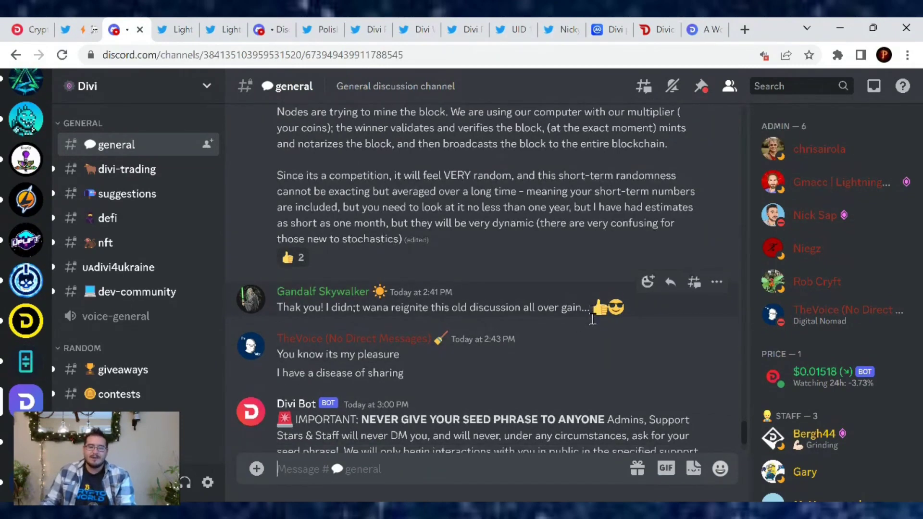
pyautogui.scroll(3, 486, 315)
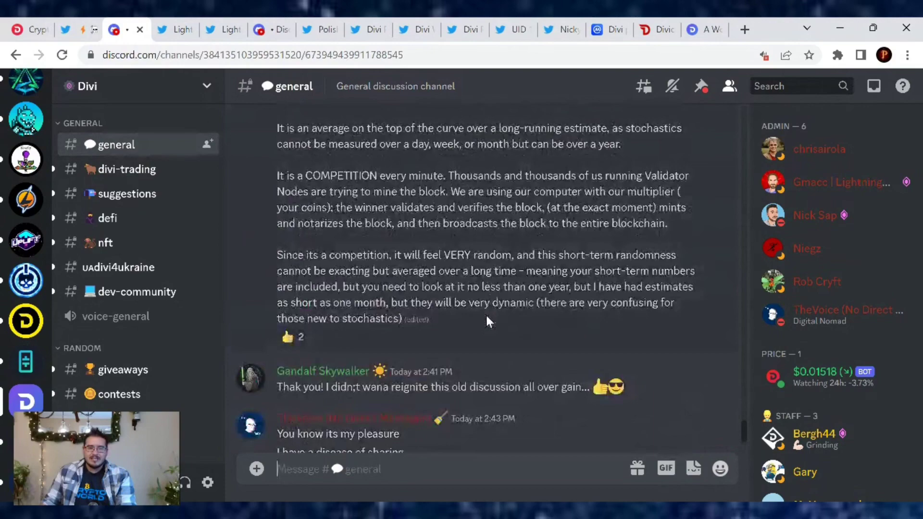
pyautogui.scroll(1, 481, 323)
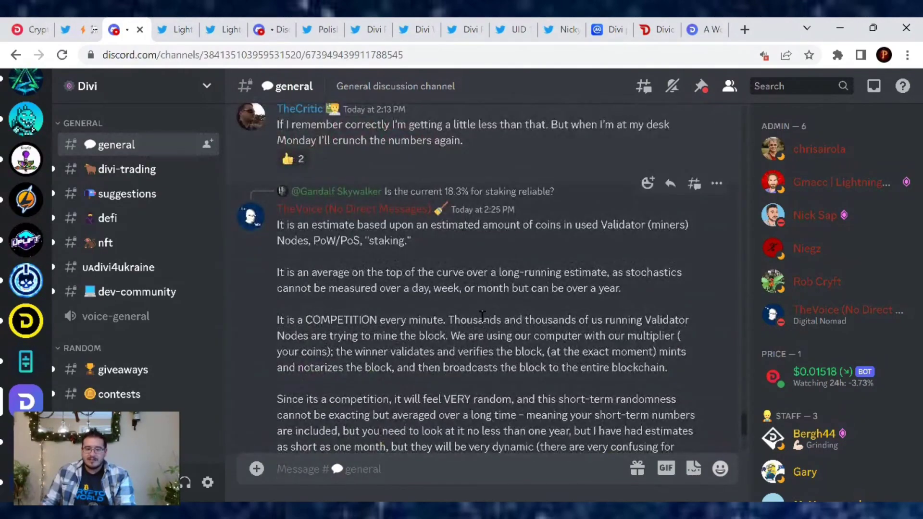
pyautogui.scroll(-1, 480, 321)
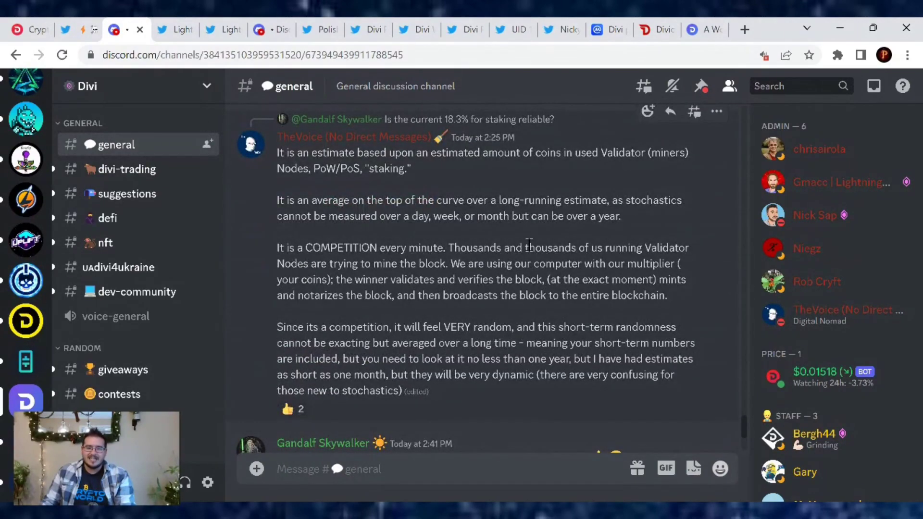
pyautogui.scroll(-2, 491, 228)
pyautogui.scroll(2, 520, 263)
pyautogui.scroll(1, 520, 266)
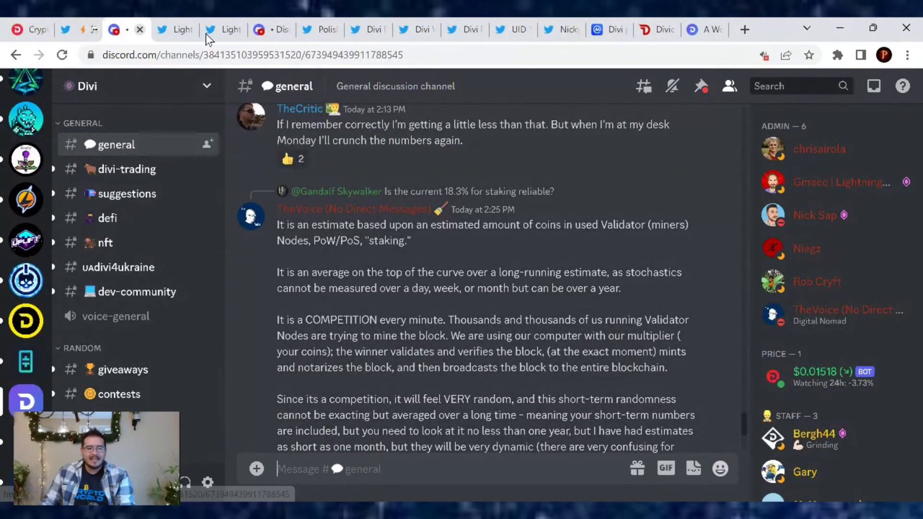
# Finish the Discord staking-estimate thread and move to LightningWorks' 'Something is brewing...' tweet
pyautogui.click(181, 33)
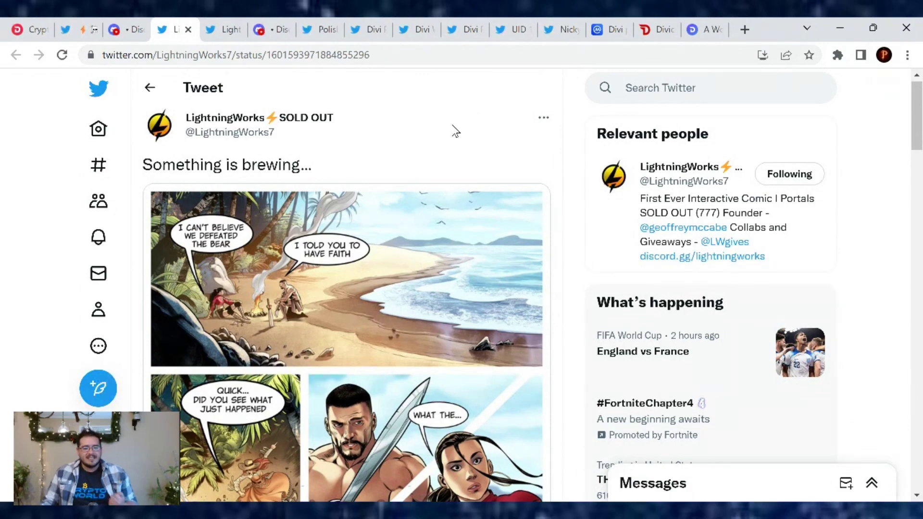
pyautogui.scroll(-1, 440, 138)
pyautogui.scroll(-1, 442, 140)
pyautogui.scroll(1, 445, 139)
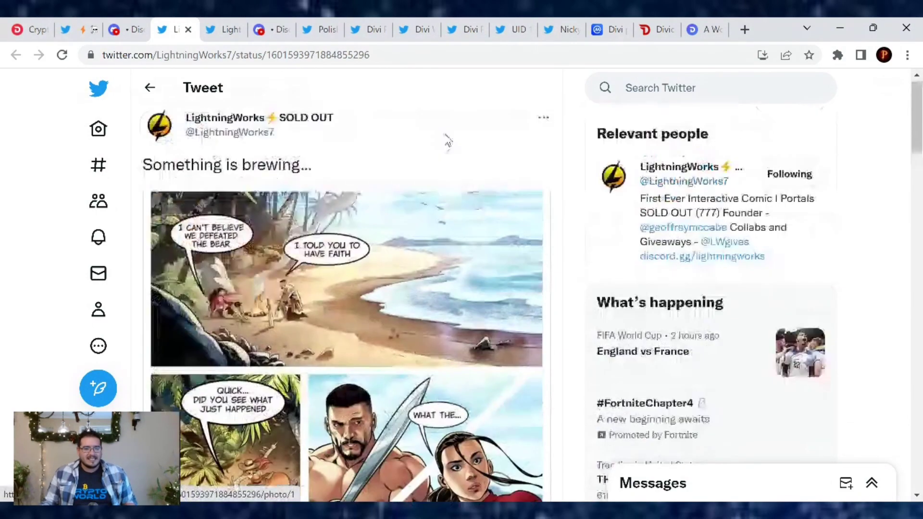
pyautogui.scroll(-1, 385, 176)
# Enlarge and close the LightningWorks comic, view the conference photo tweet, then the Discord announcements
pyautogui.click(412, 200)
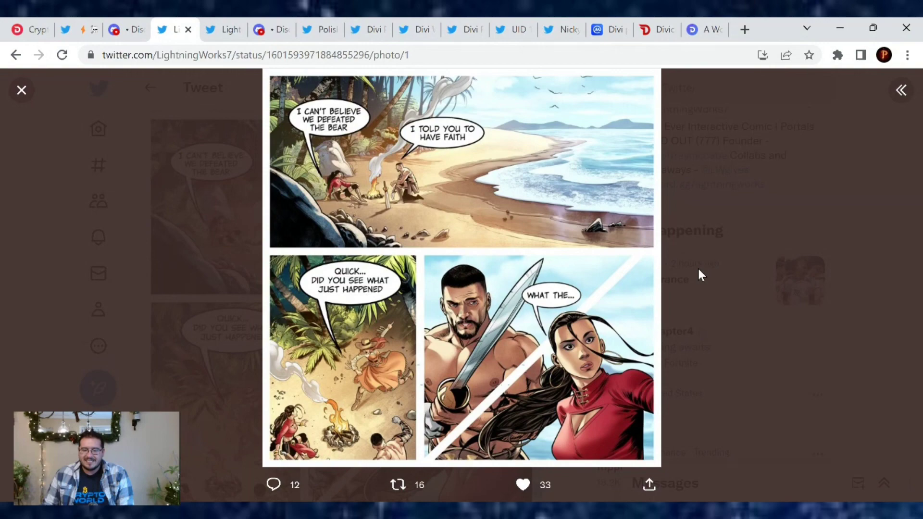
pyautogui.click(563, 296)
pyautogui.scroll(-4, 400, 310)
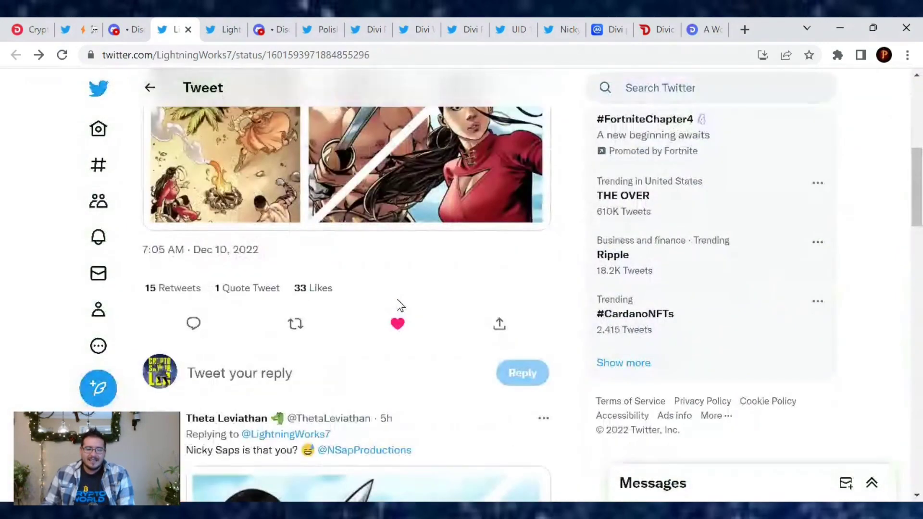
pyautogui.scroll(-3, 400, 311)
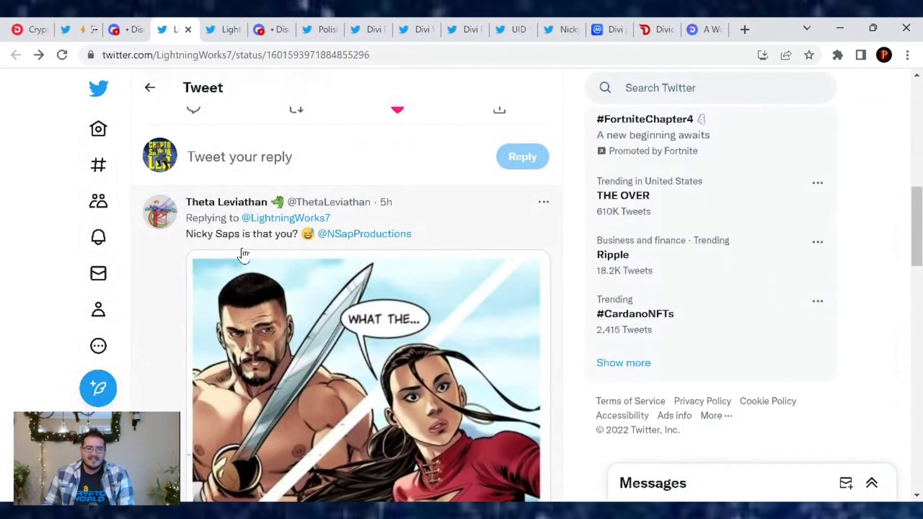
pyautogui.scroll(-1, 243, 254)
pyautogui.scroll(-2, 249, 253)
pyautogui.scroll(-1, 254, 251)
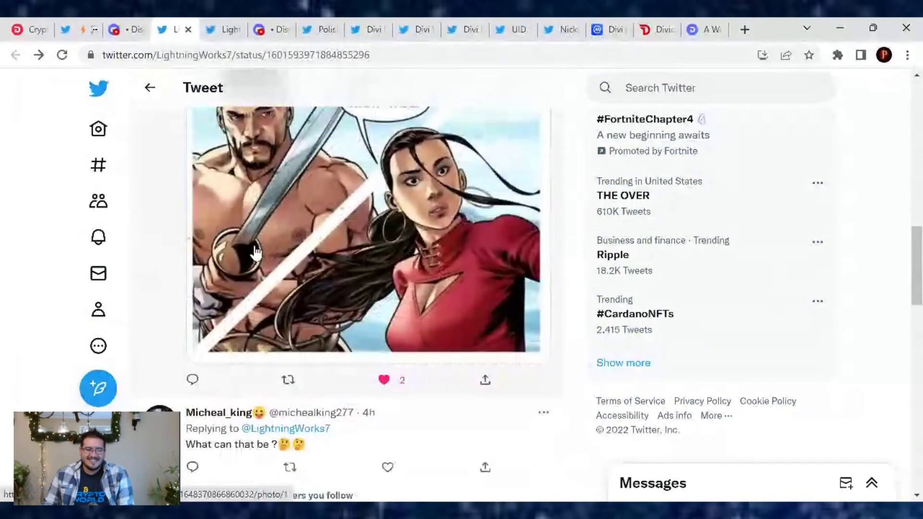
pyautogui.scroll(1, 254, 251)
pyautogui.scroll(1, 256, 250)
pyautogui.scroll(3, 260, 250)
pyautogui.scroll(4, 261, 249)
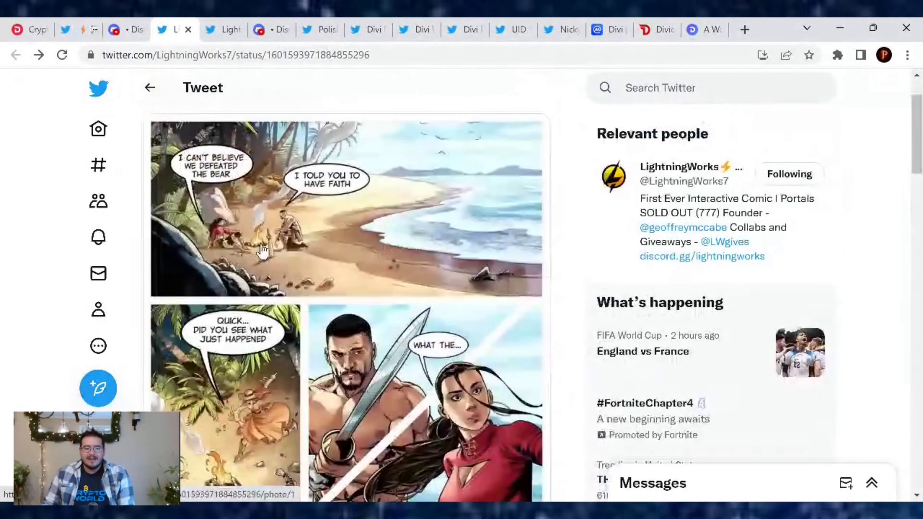
pyautogui.scroll(1, 262, 249)
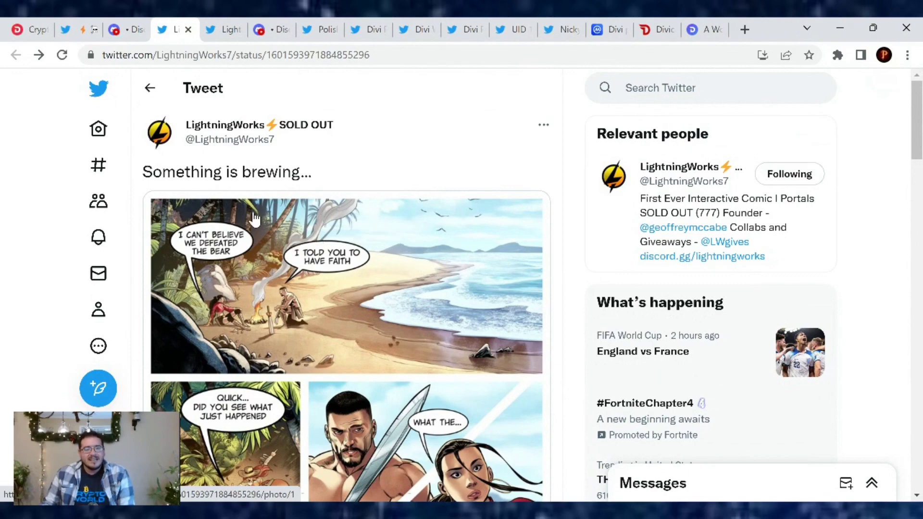
pyautogui.click(227, 30)
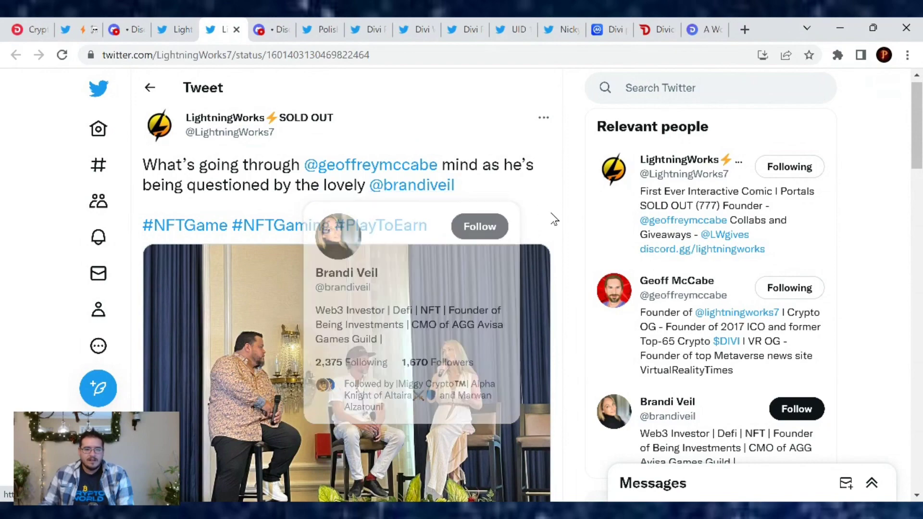
pyautogui.scroll(-2, 533, 219)
pyautogui.click(269, 28)
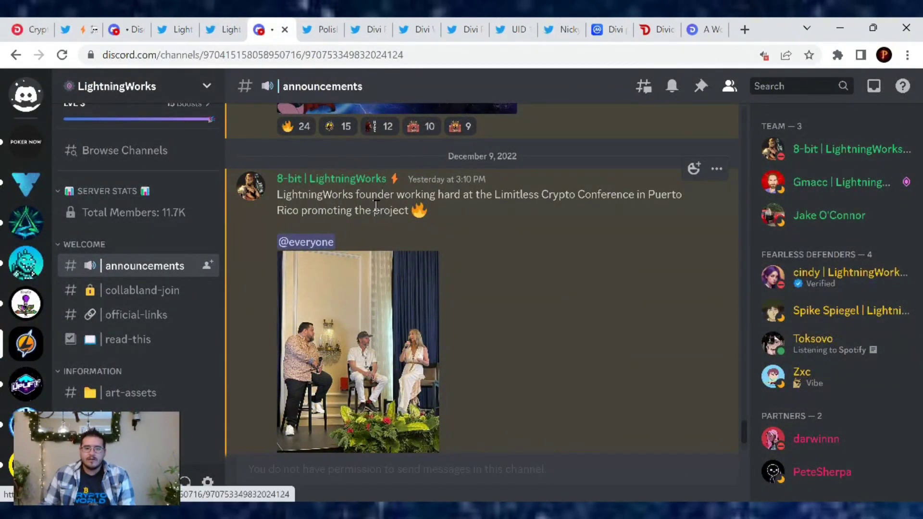
pyautogui.moveTo(477, 303)
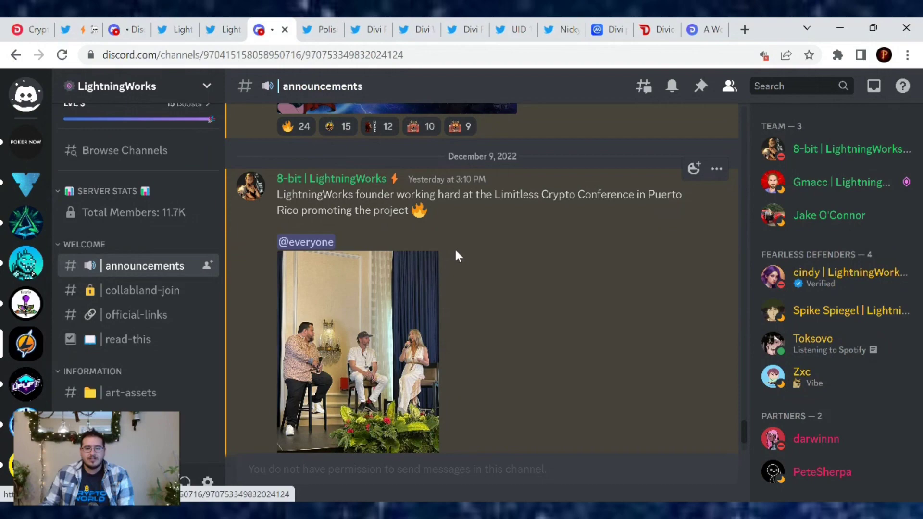
pyautogui.scroll(-1, 456, 247)
pyautogui.scroll(-1, 462, 245)
pyautogui.scroll(-1, 462, 238)
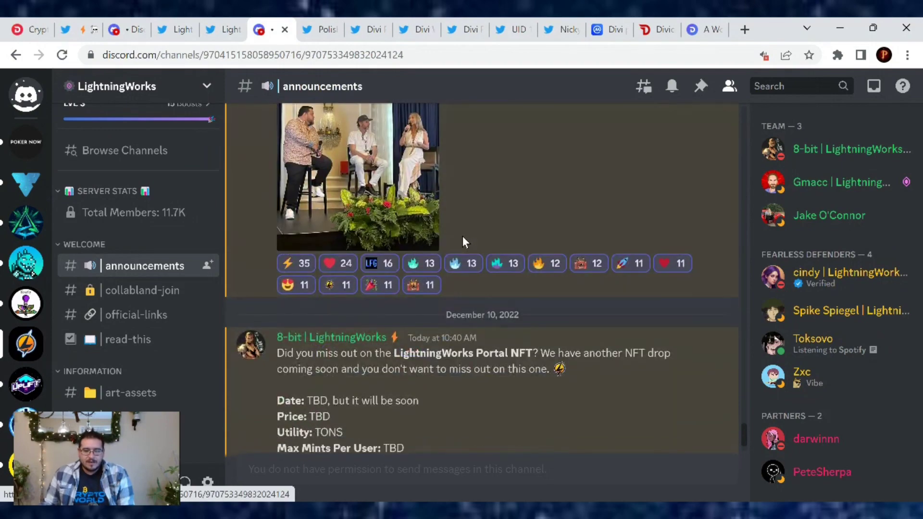
pyautogui.scroll(-1, 454, 230)
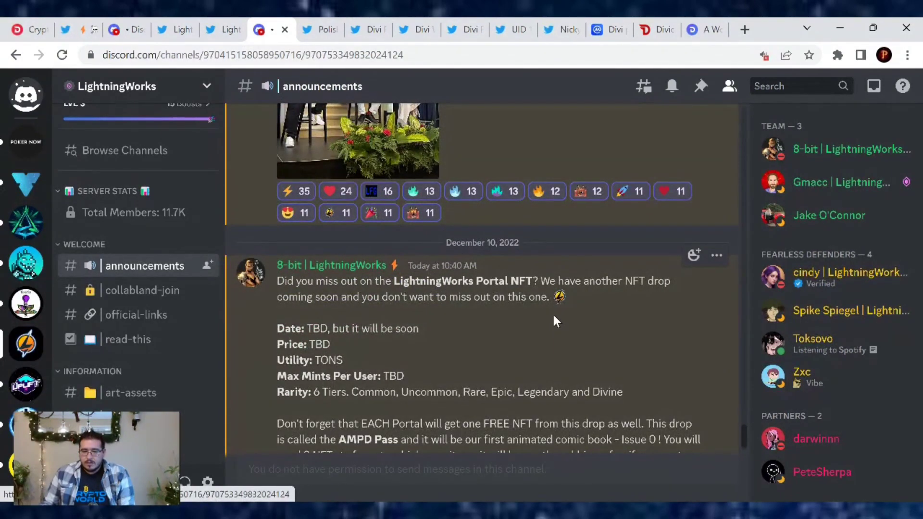
pyautogui.scroll(-1, 552, 312)
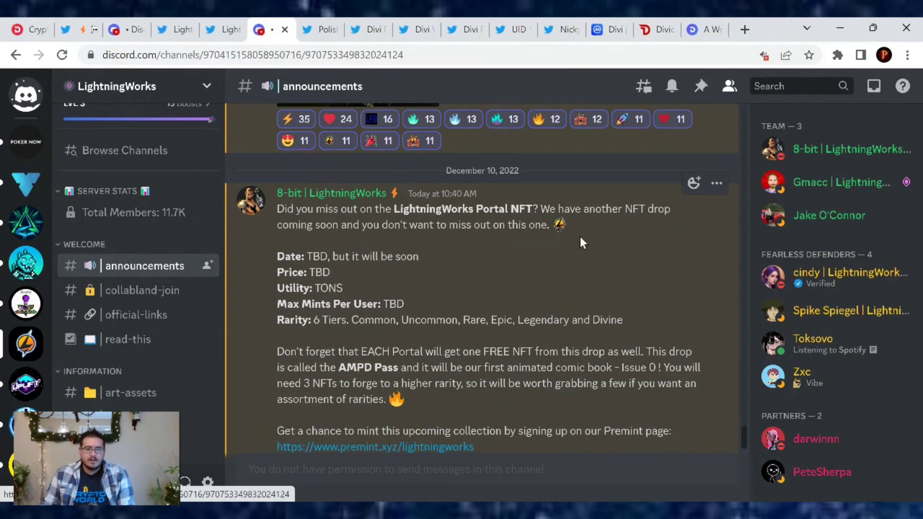
pyautogui.scroll(-1, 580, 237)
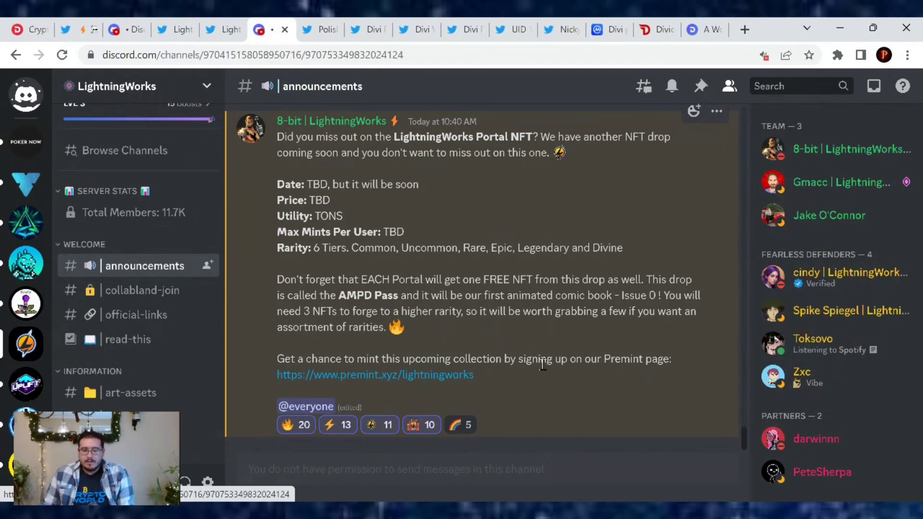
# Follow the premint.xyz link to LightningWorks' signup page: Dec. 17 mint, 7,777 supply
pyautogui.click(414, 376)
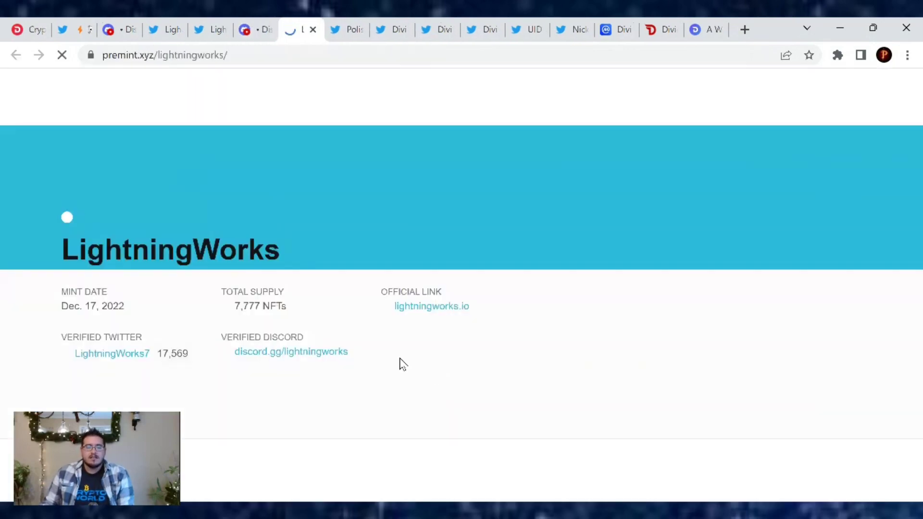
pyautogui.scroll(-1, 461, 315)
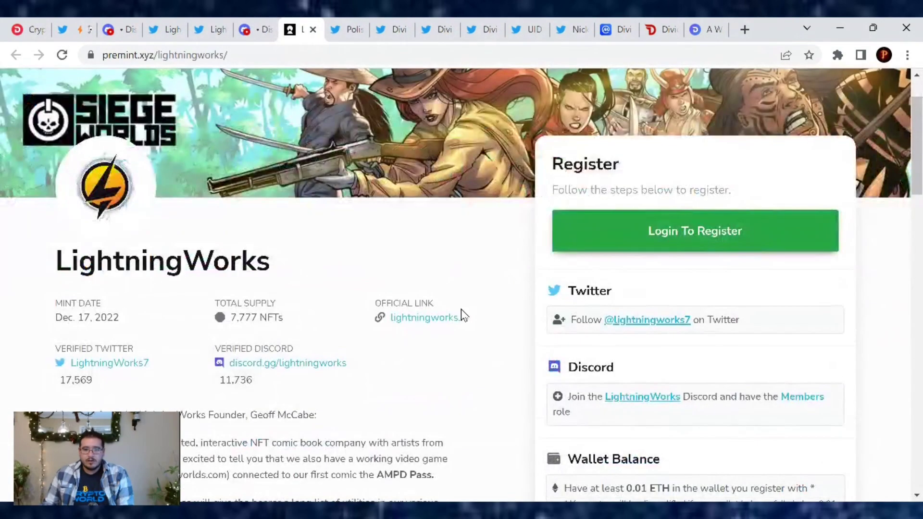
pyautogui.scroll(-1, 461, 316)
pyautogui.scroll(-1, 463, 312)
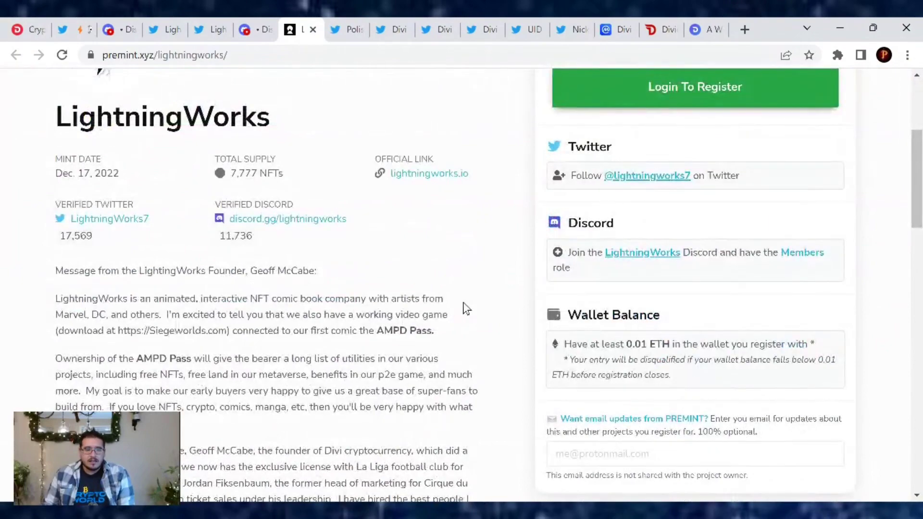
pyautogui.scroll(-1, 463, 309)
pyautogui.scroll(-1, 464, 305)
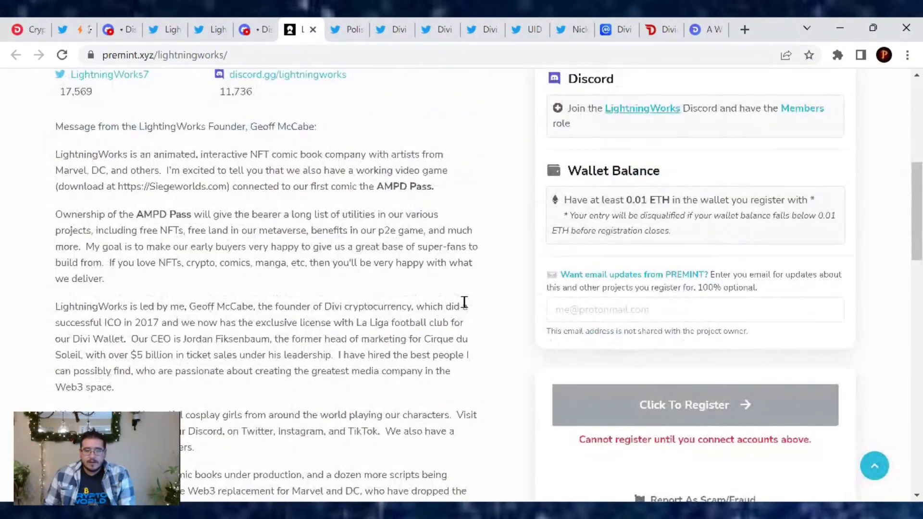
pyautogui.scroll(1, 463, 302)
pyautogui.scroll(1, 464, 303)
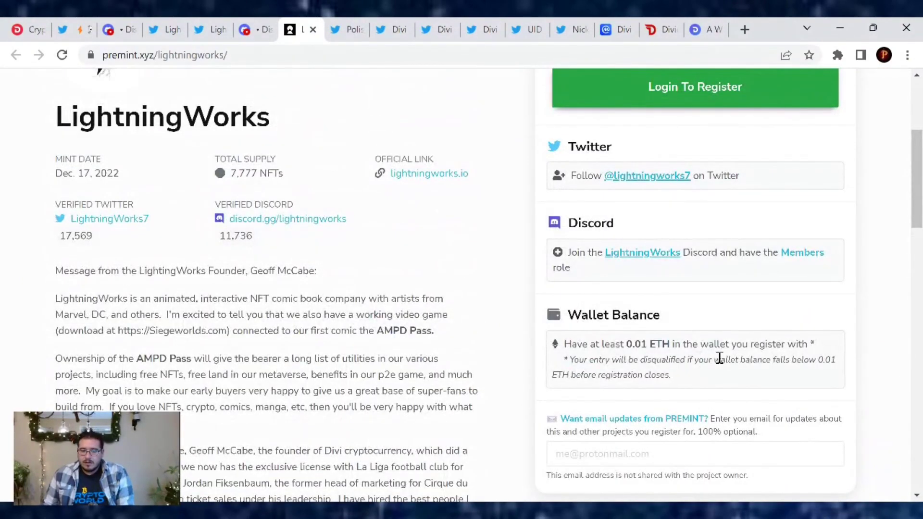
pyautogui.scroll(3, 569, 350)
pyautogui.scroll(-1, 569, 346)
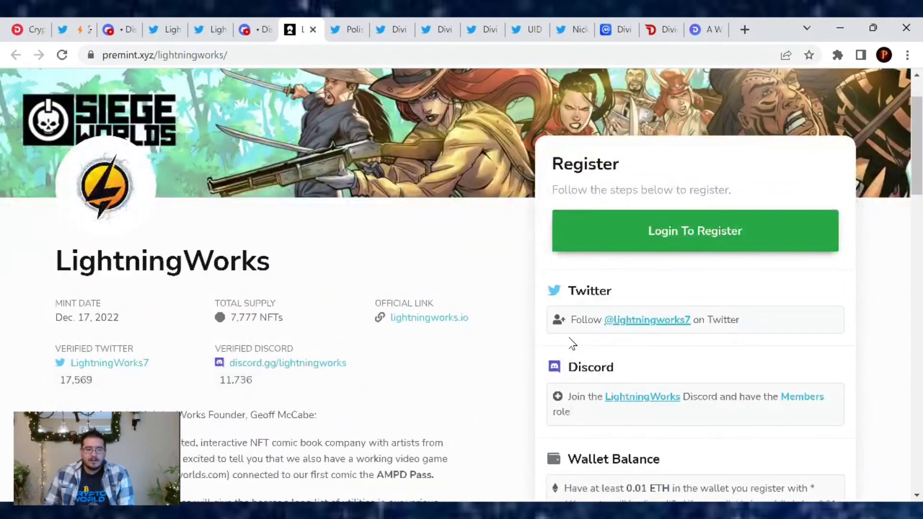
pyautogui.scroll(-1, 572, 345)
pyautogui.scroll(-1, 566, 345)
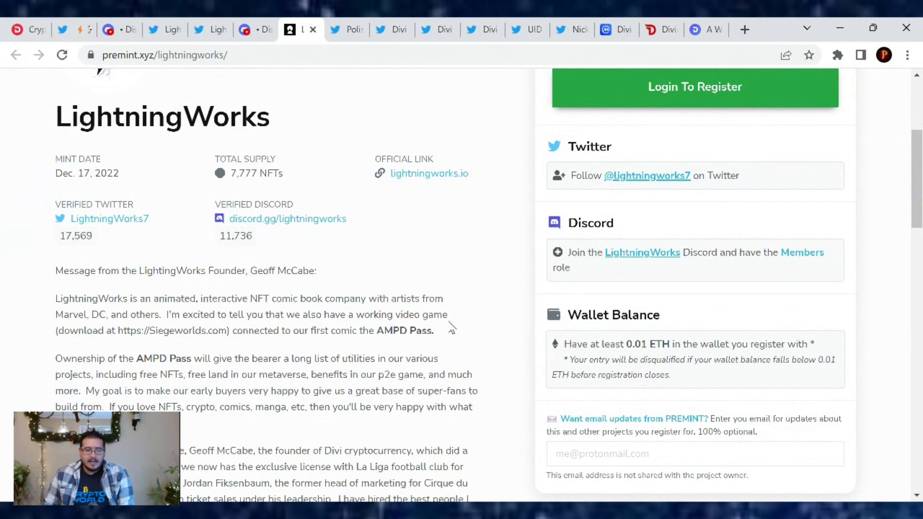
pyautogui.scroll(3, 464, 319)
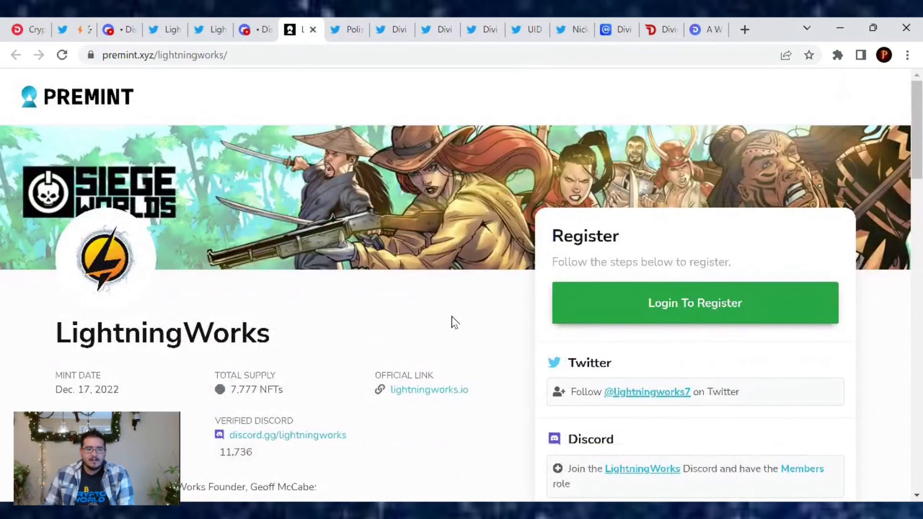
pyautogui.scroll(-2, 453, 323)
pyautogui.scroll(-1, 441, 311)
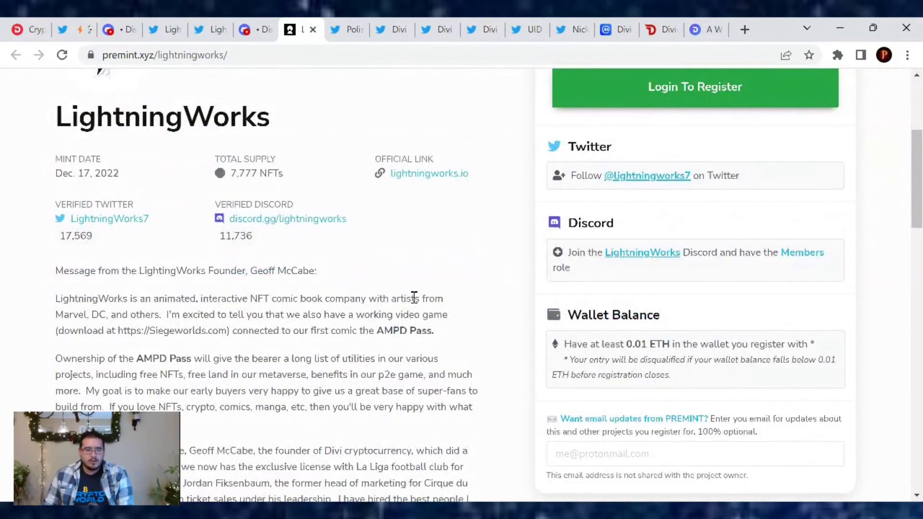
pyautogui.scroll(2, 416, 297)
pyautogui.scroll(1, 411, 303)
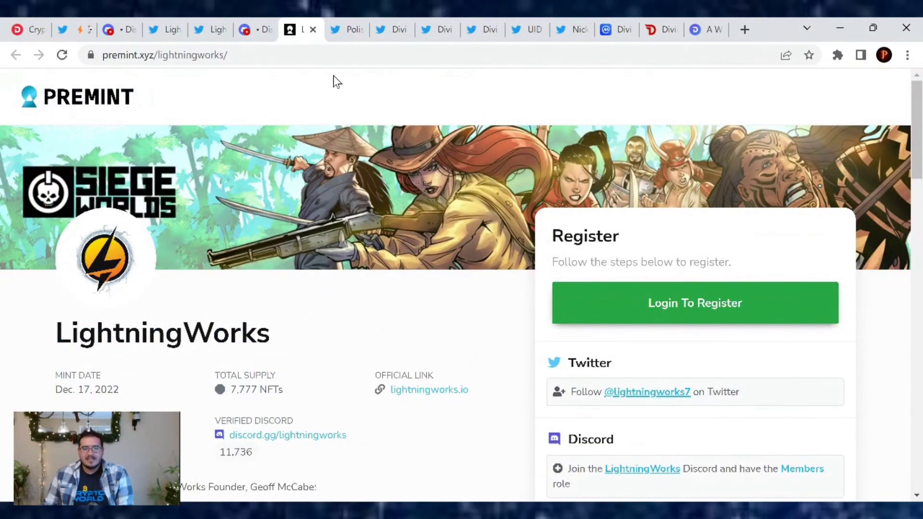
# Read the crypto_polish thread on whales placing a $90,000 DIVI bid at $0.010
pyautogui.click(351, 26)
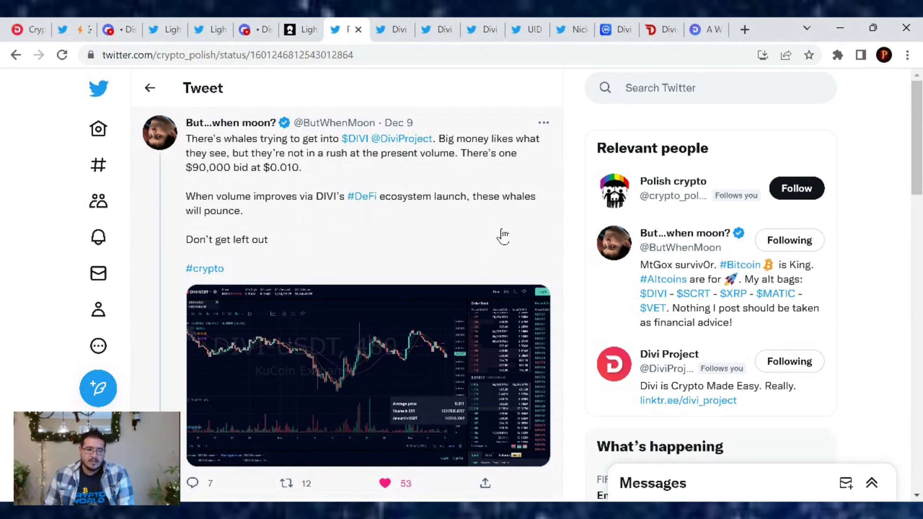
pyautogui.scroll(-3, 498, 231)
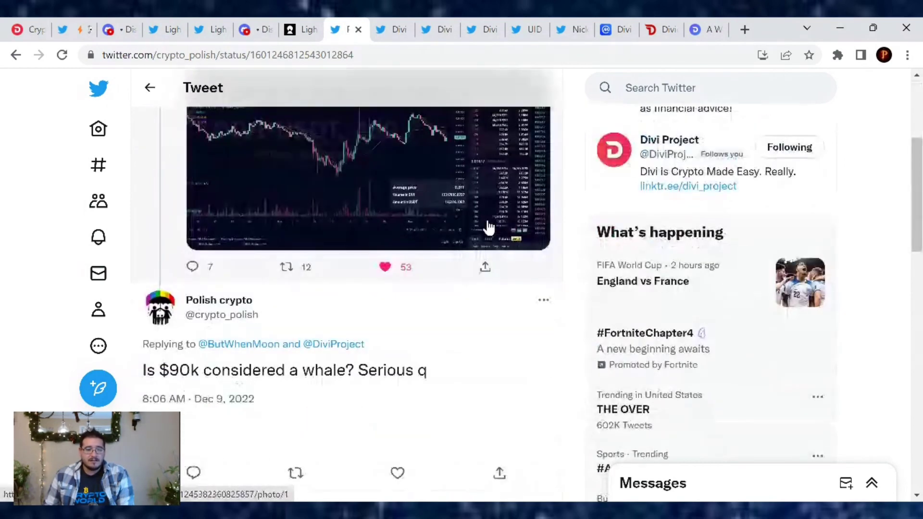
pyautogui.scroll(-1, 475, 219)
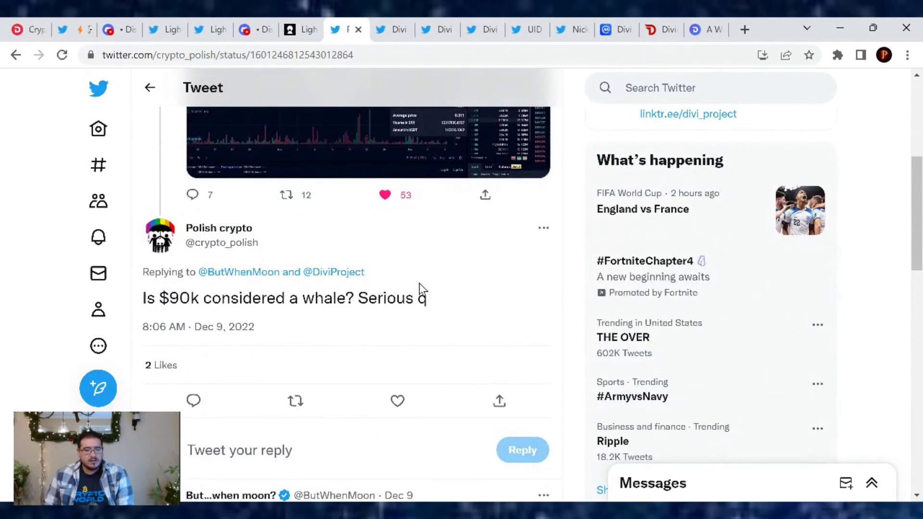
pyautogui.scroll(-2, 445, 280)
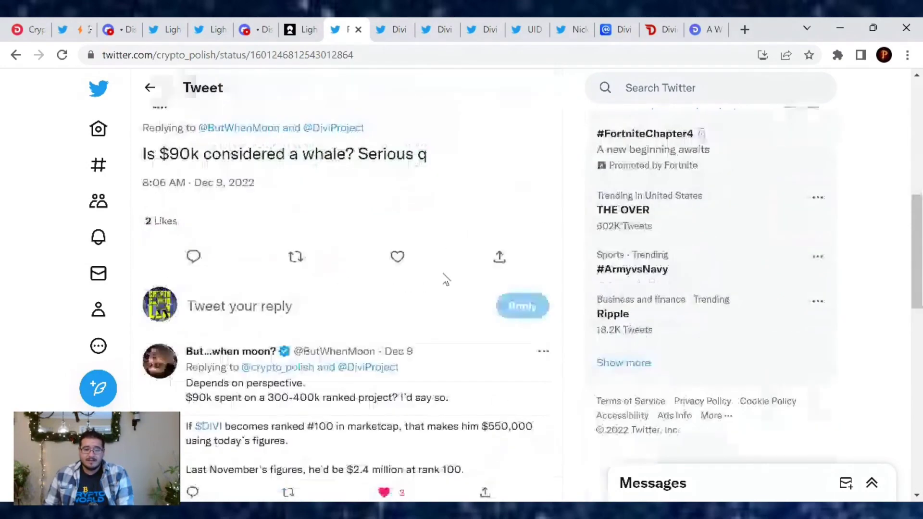
pyautogui.scroll(-1, 445, 280)
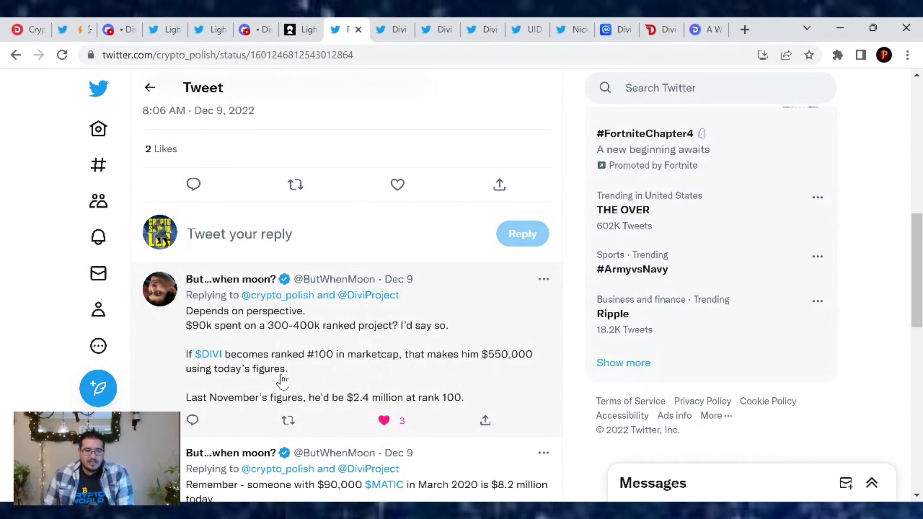
pyautogui.scroll(-1, 504, 378)
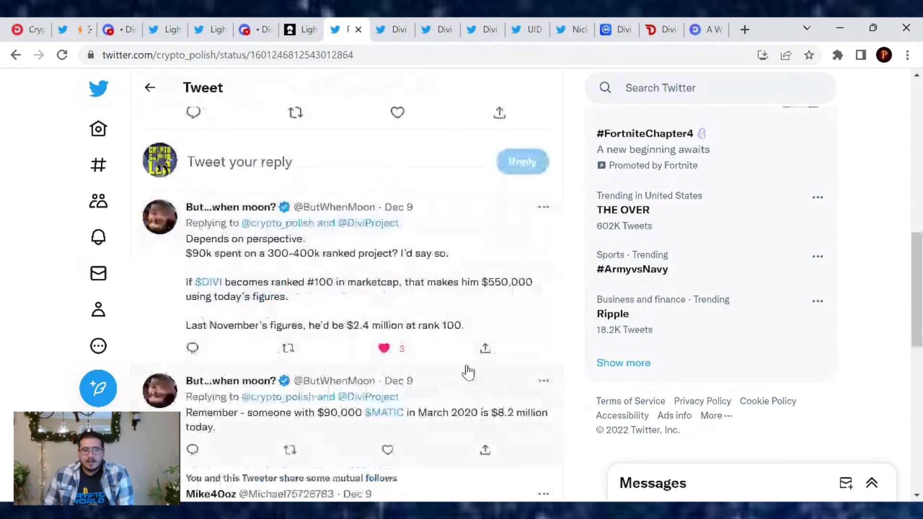
pyautogui.scroll(-1, 495, 319)
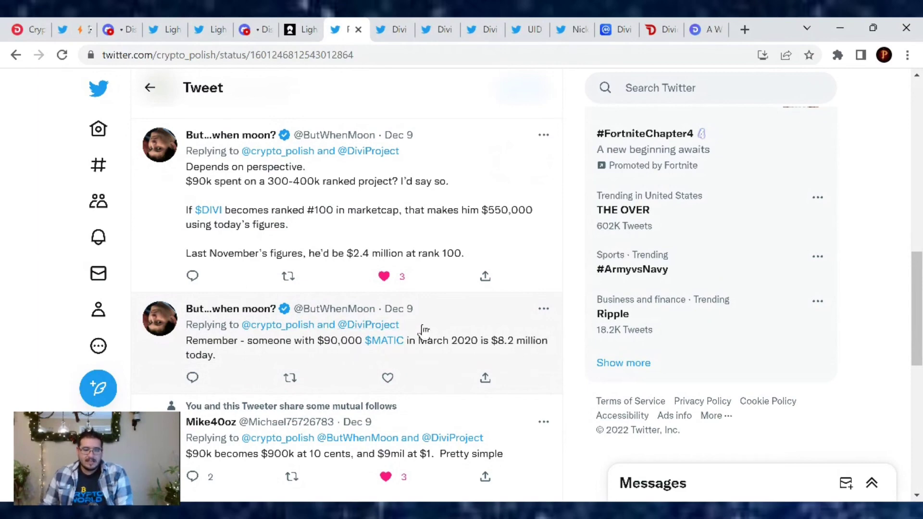
pyautogui.scroll(-1, 421, 329)
pyautogui.scroll(-1, 421, 329)
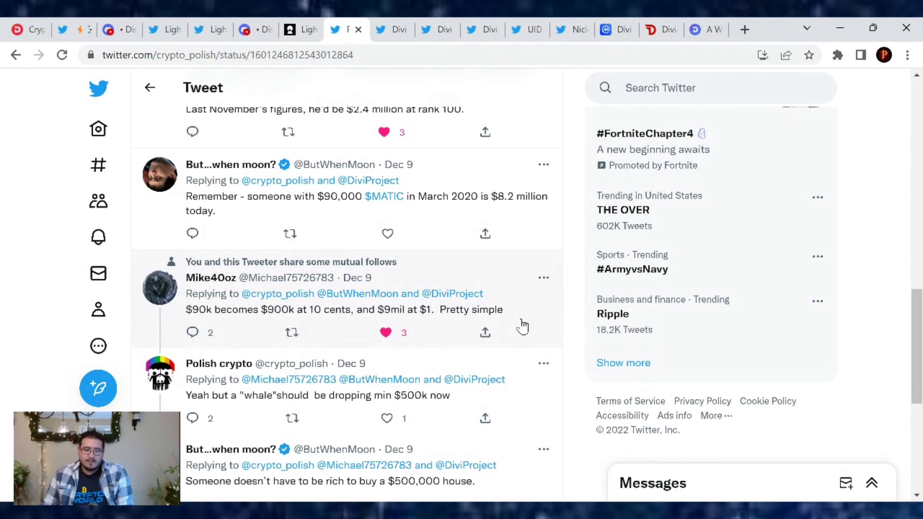
pyautogui.scroll(1, 522, 326)
pyautogui.scroll(-3, 521, 325)
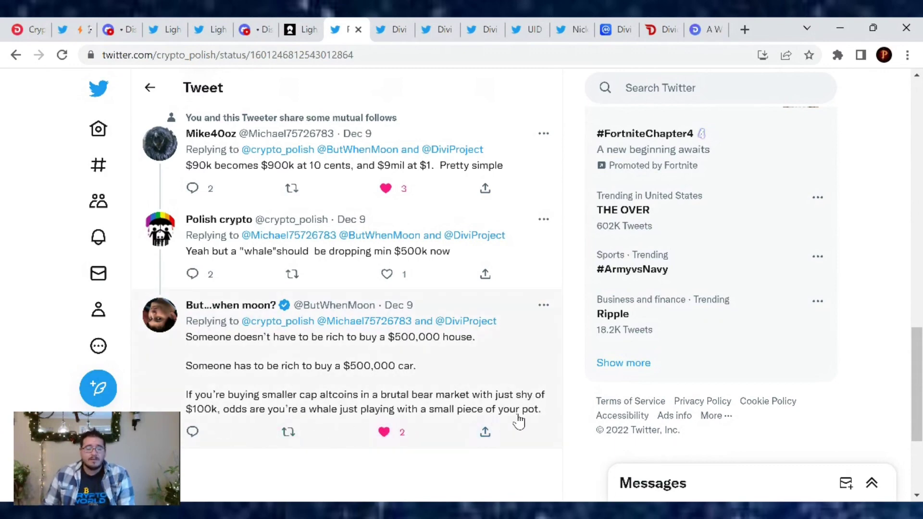
pyautogui.scroll(5, 517, 421)
pyautogui.scroll(5, 518, 421)
pyautogui.scroll(5, 518, 421)
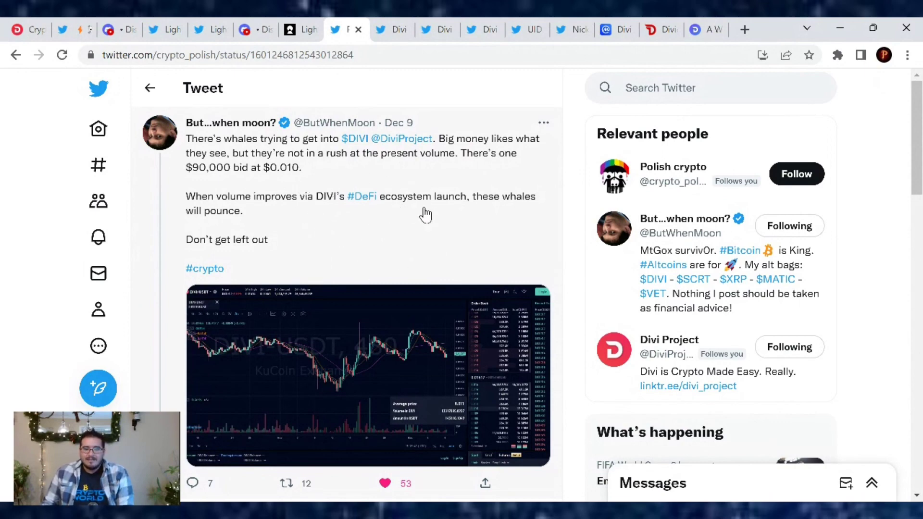
# Read Divi Project's Lotteryblock winners tweet shouting out a wallet staking 43K
pyautogui.click(382, 23)
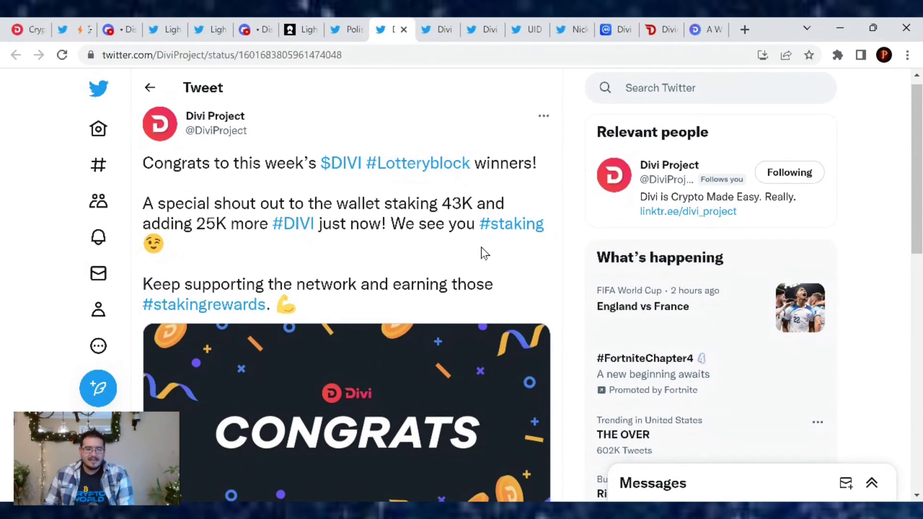
pyautogui.scroll(-1, 300, 250)
pyautogui.scroll(-1, 530, 237)
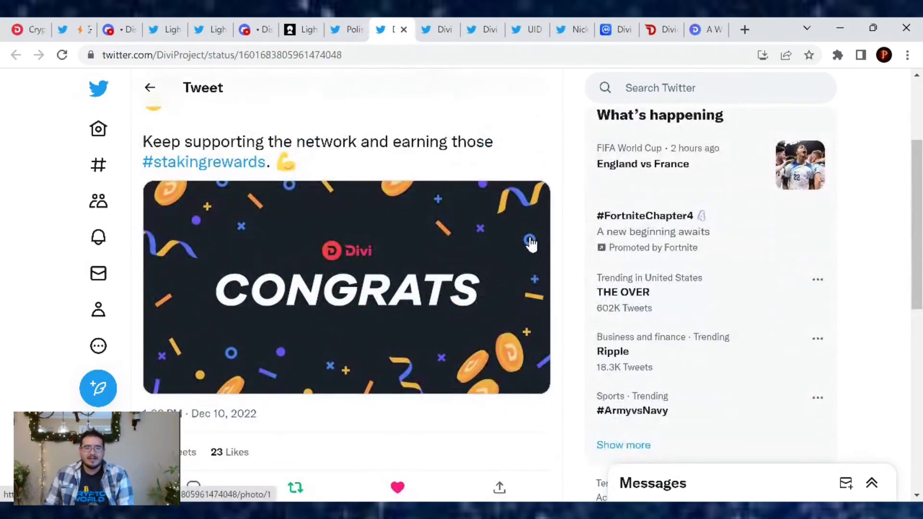
pyautogui.scroll(-2, 529, 237)
pyautogui.scroll(-2, 532, 243)
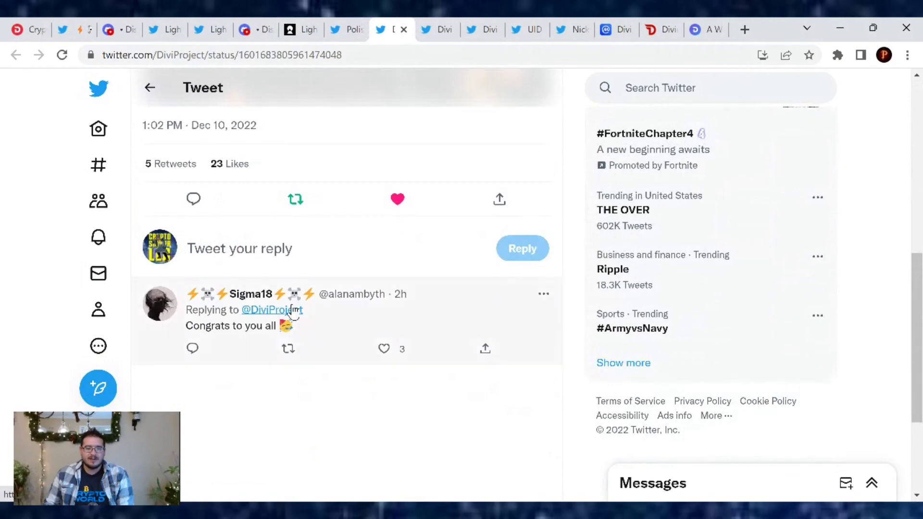
pyautogui.scroll(5, 326, 294)
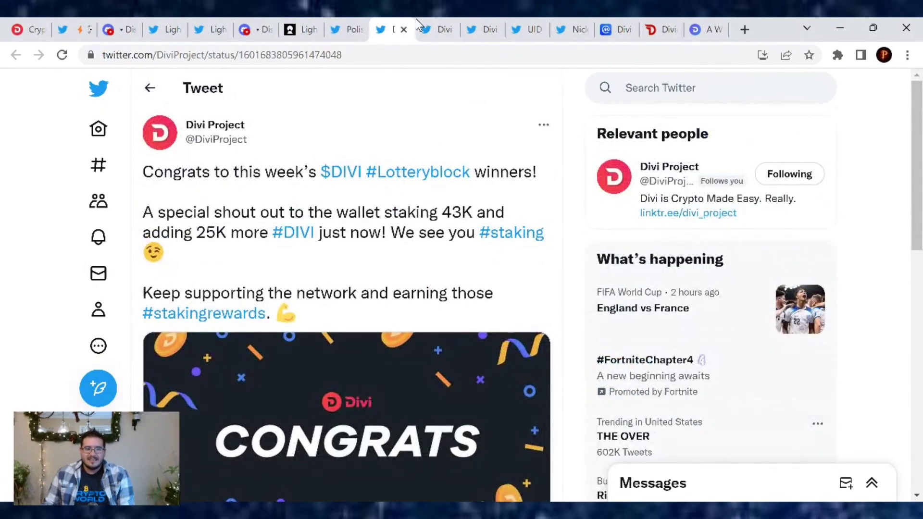
# Read Divi Wallet's self-custodial swaps tweet and its 'Convert your crypto' image
pyautogui.click(436, 18)
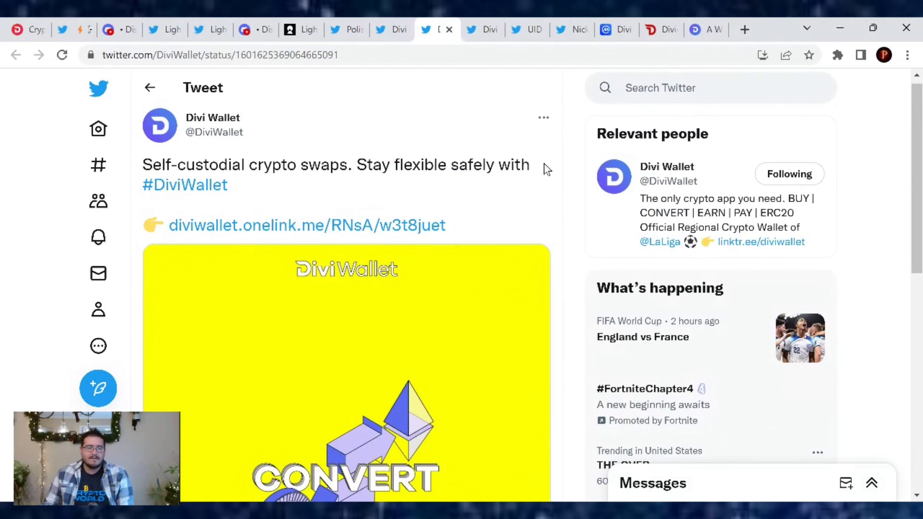
pyautogui.scroll(-3, 544, 170)
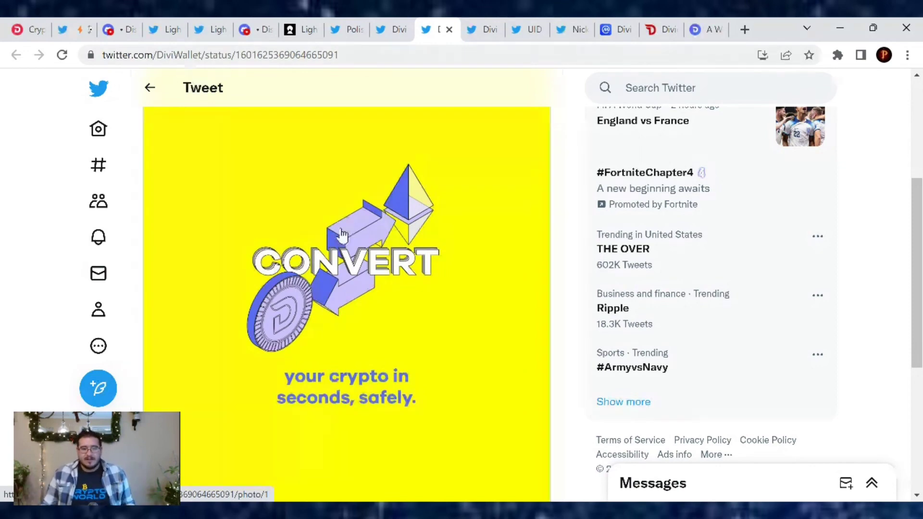
pyautogui.scroll(3, 363, 243)
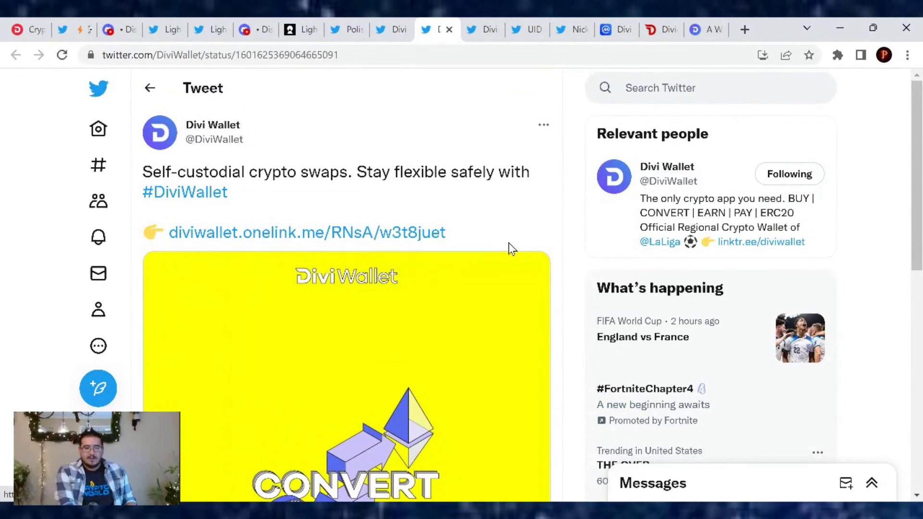
# Read Divi Project's DiviWorld invitation tweet with its Spatial metaverse link
pyautogui.click(477, 23)
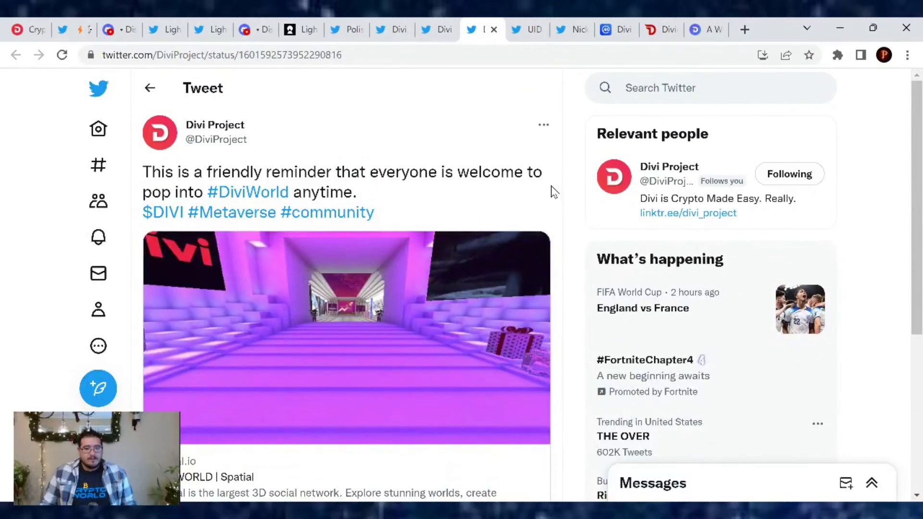
pyautogui.scroll(-1, 545, 194)
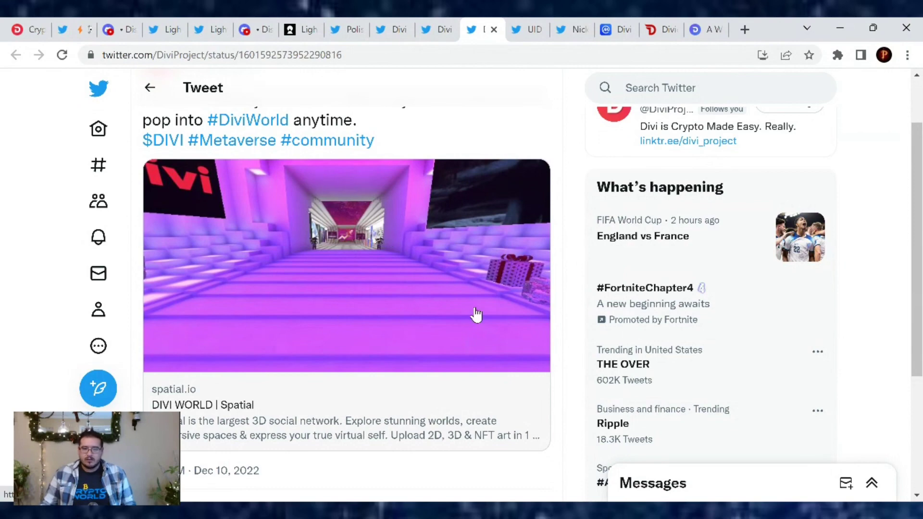
pyautogui.scroll(1, 398, 335)
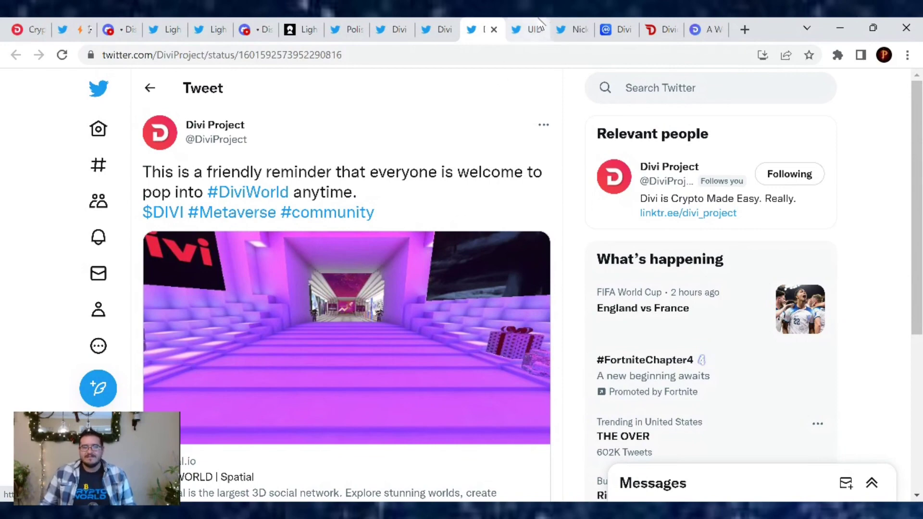
# Read the 2023 Divi updates tweet, then open its quoted 'It's coming… #DiviDeFi' post
pyautogui.click(508, 30)
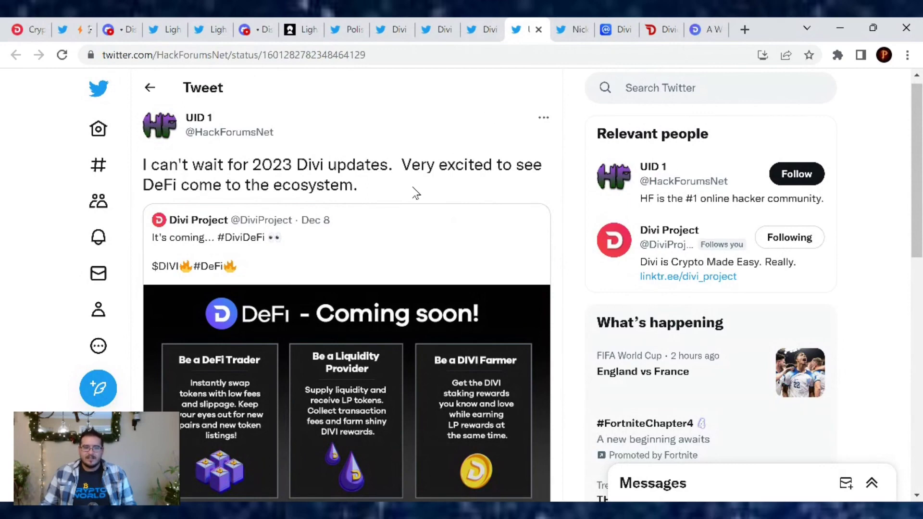
pyautogui.scroll(-1, 516, 187)
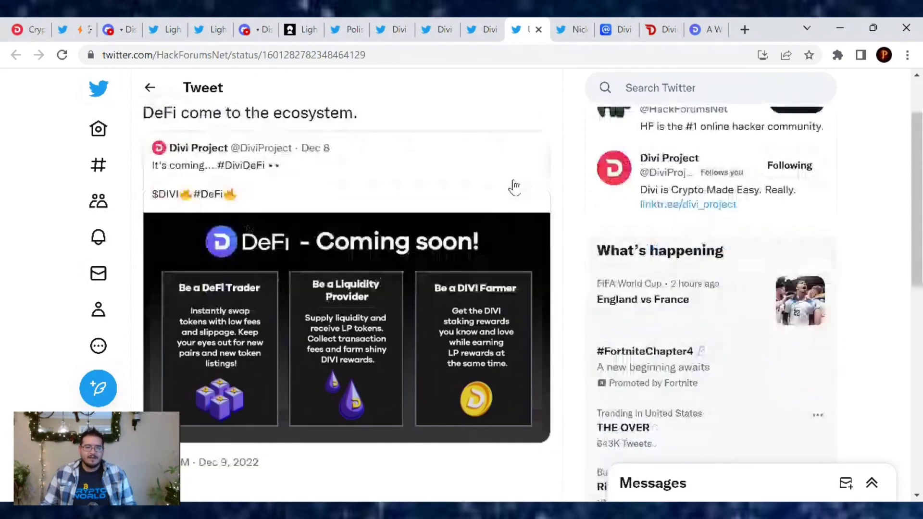
pyautogui.scroll(-1, 501, 180)
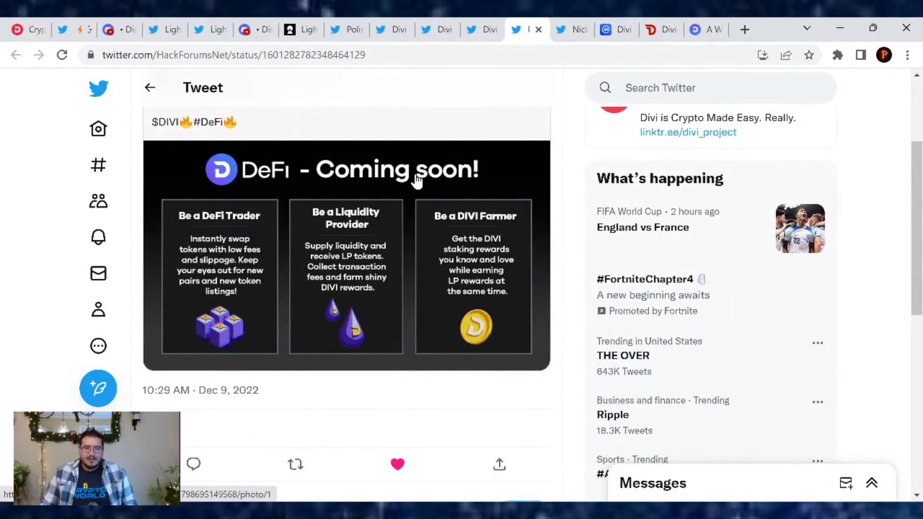
pyautogui.scroll(1, 416, 180)
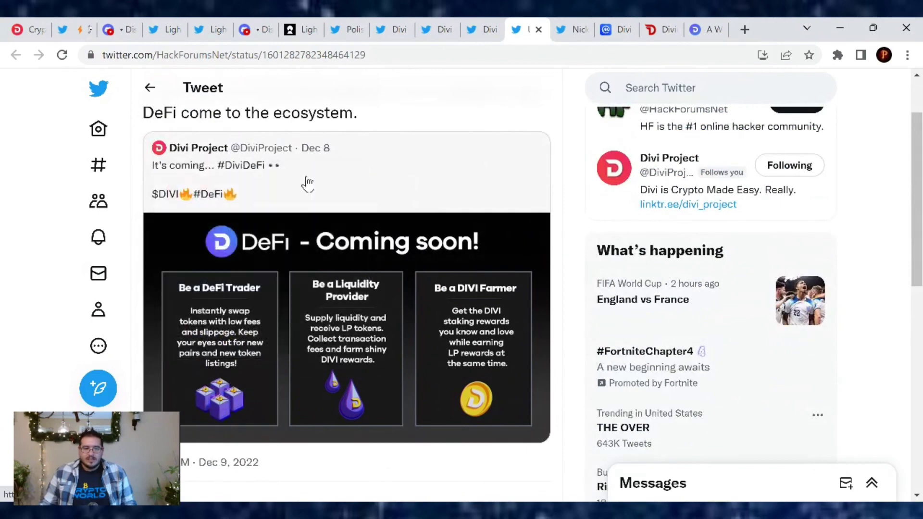
pyautogui.click(194, 152)
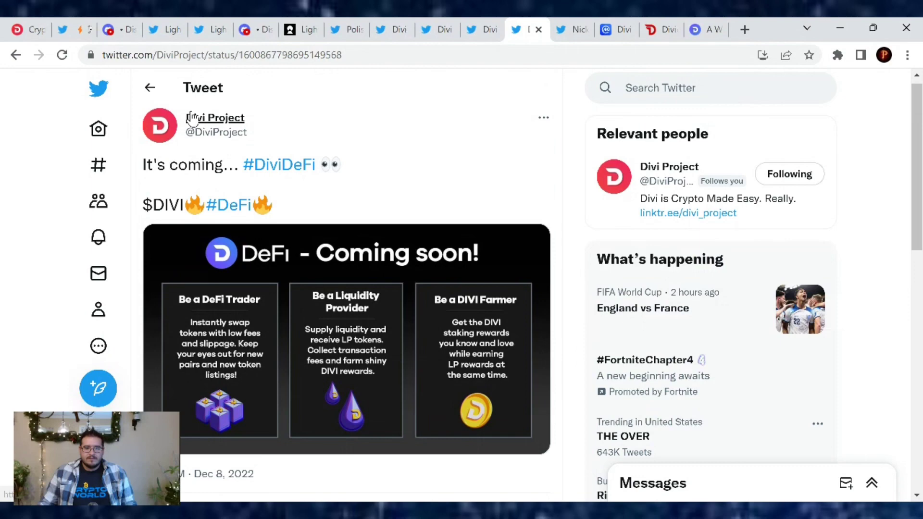
# Open the Divi Project Twitter profile to browse its feed
pyautogui.click(193, 119)
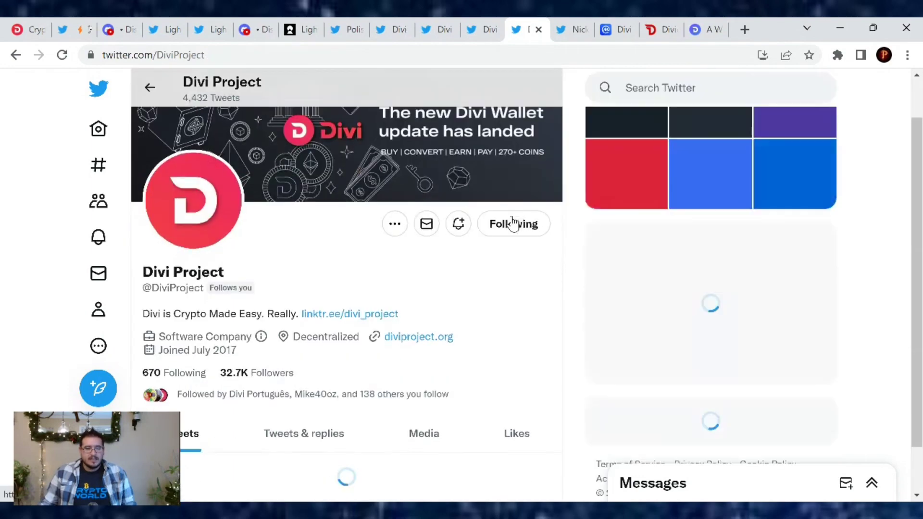
pyautogui.scroll(-1, 514, 224)
pyautogui.scroll(-1, 511, 222)
pyautogui.scroll(-2, 510, 225)
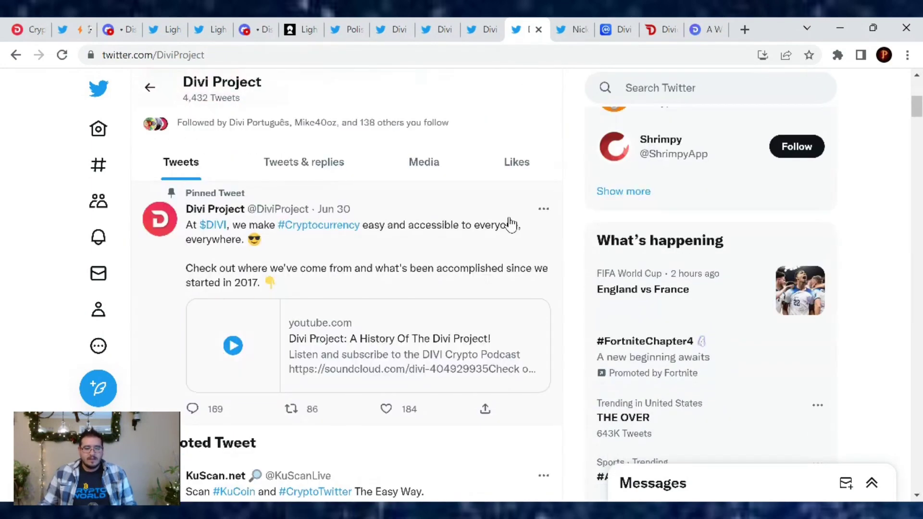
pyautogui.scroll(-5, 504, 222)
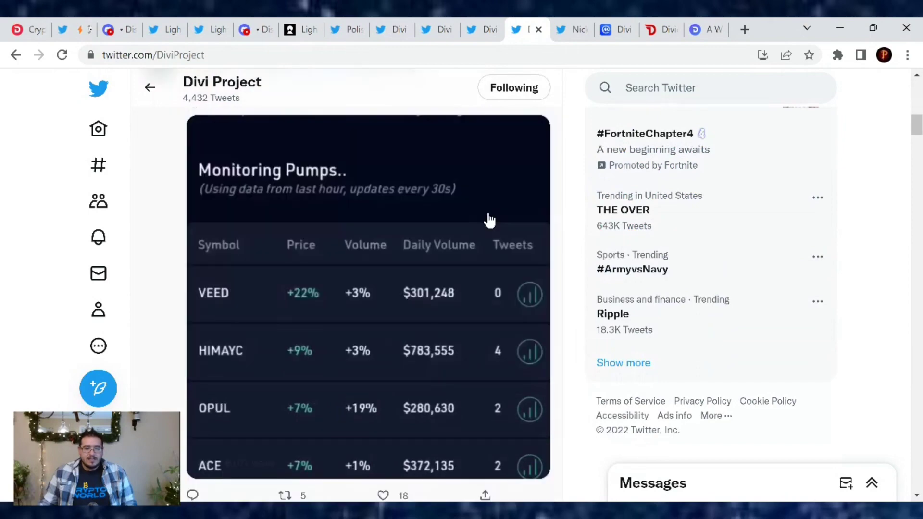
pyautogui.scroll(-5, 488, 220)
pyautogui.scroll(-5, 488, 220)
pyautogui.scroll(-5, 483, 223)
pyautogui.scroll(-5, 478, 226)
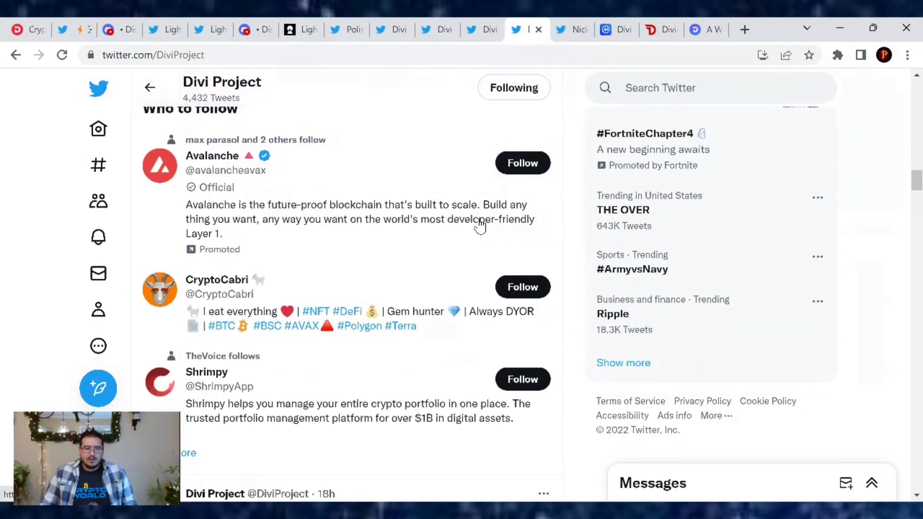
pyautogui.scroll(-3, 479, 225)
pyautogui.scroll(-5, 478, 226)
pyautogui.scroll(-5, 478, 225)
pyautogui.scroll(-5, 479, 225)
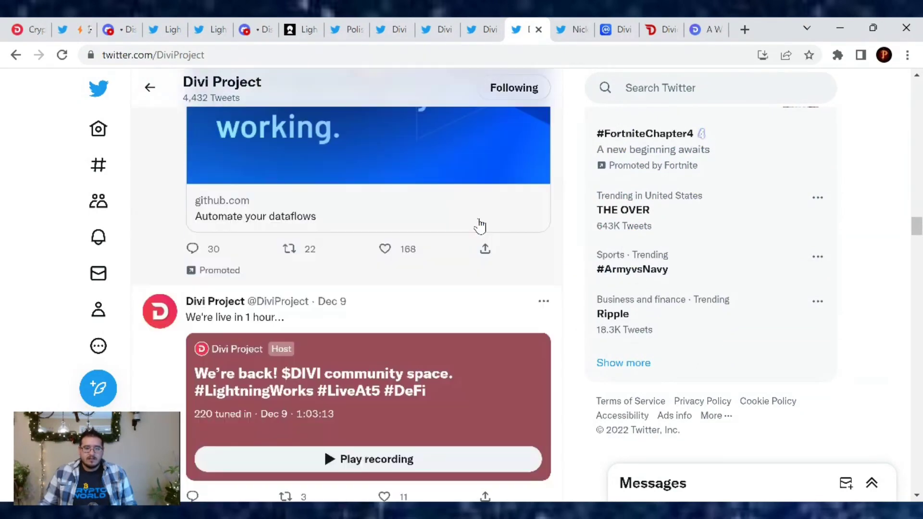
pyautogui.scroll(-5, 480, 226)
pyautogui.scroll(-3, 476, 229)
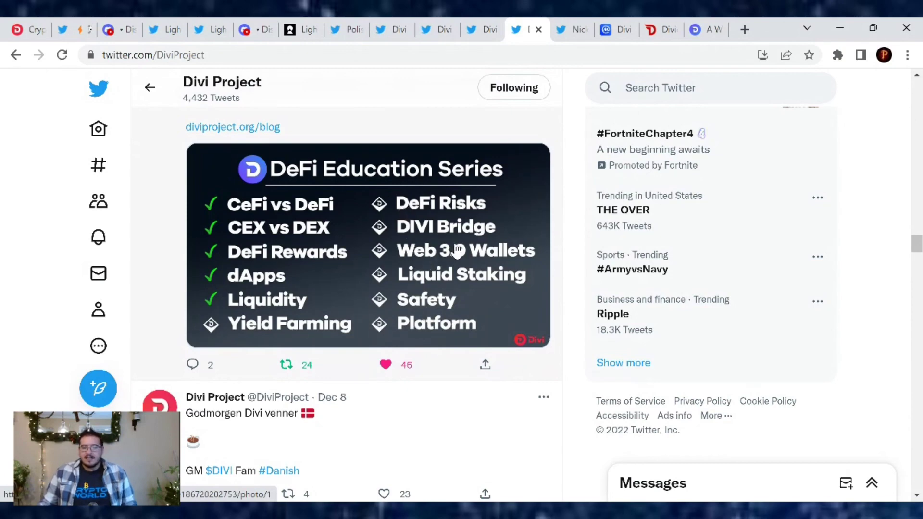
pyautogui.scroll(2, 491, 269)
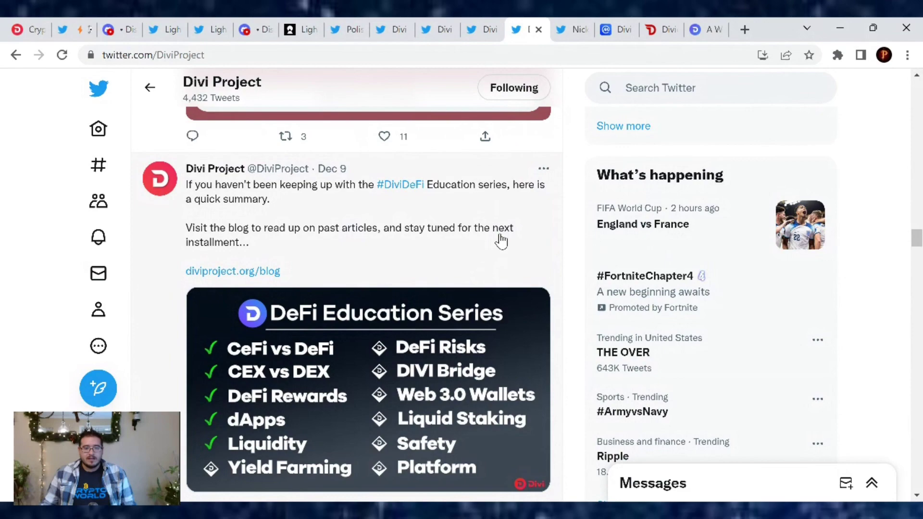
pyautogui.scroll(-1, 488, 274)
# Go to Nicky Saps' profile and open his web3 game tokens thread
pyautogui.click(560, 25)
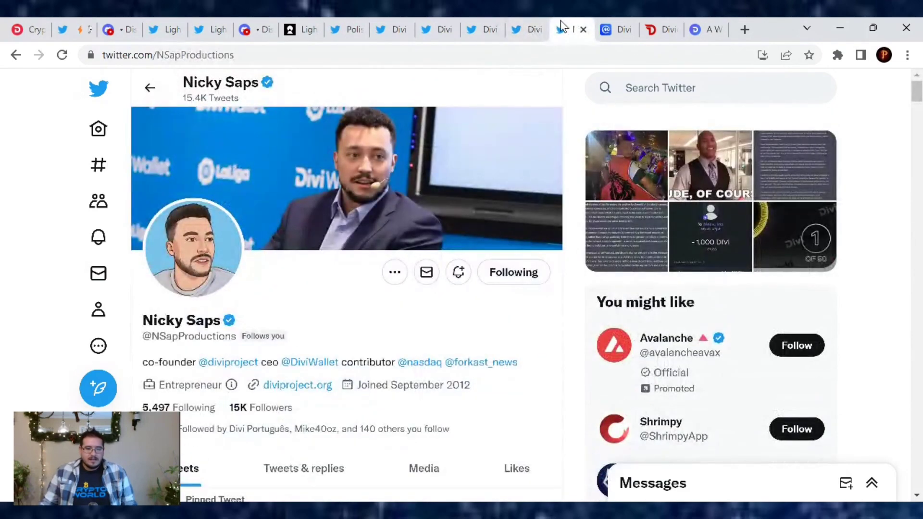
pyautogui.scroll(-2, 475, 296)
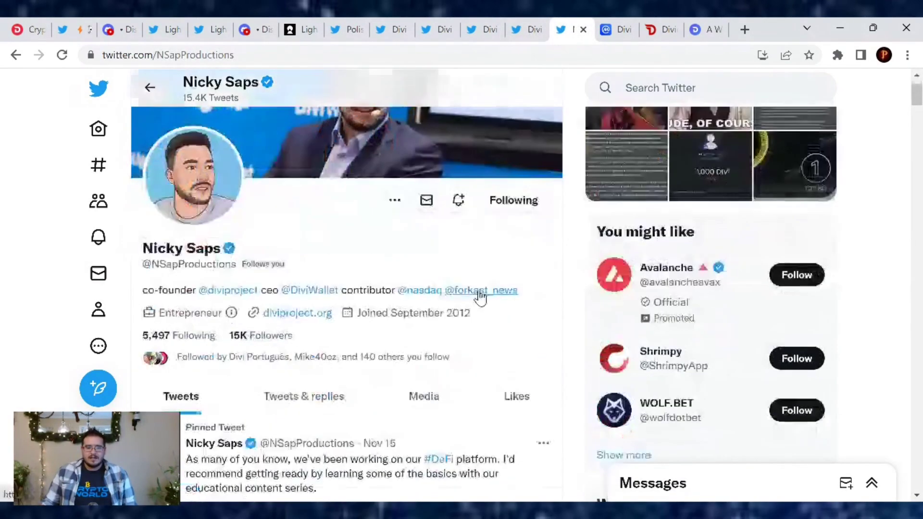
pyautogui.scroll(-1, 480, 296)
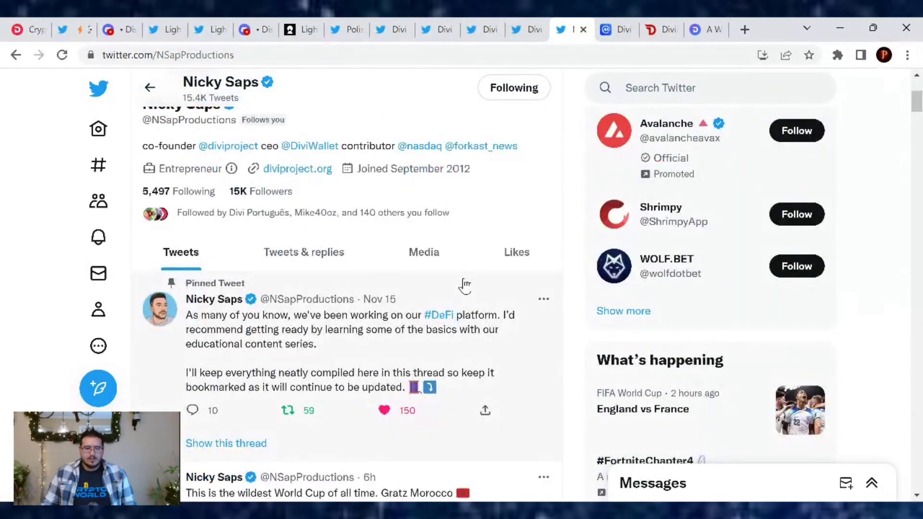
pyautogui.scroll(-1, 475, 285)
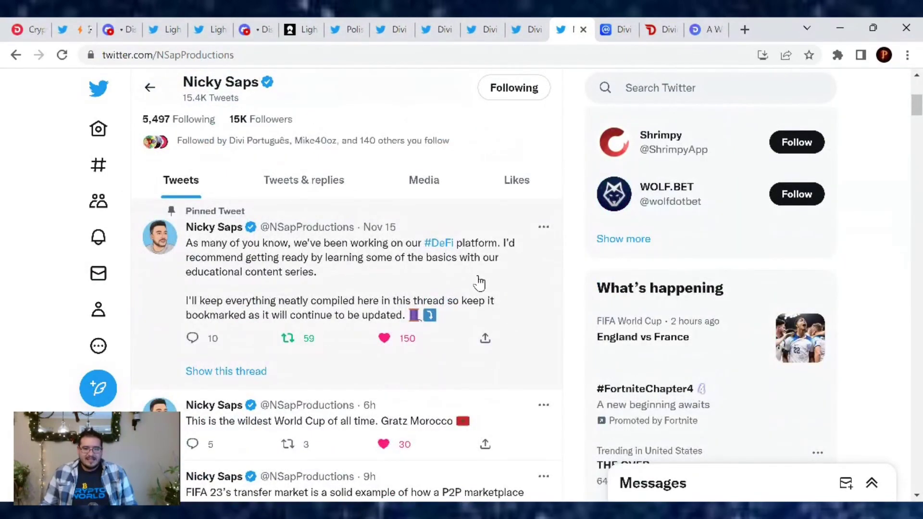
pyautogui.scroll(-2, 479, 281)
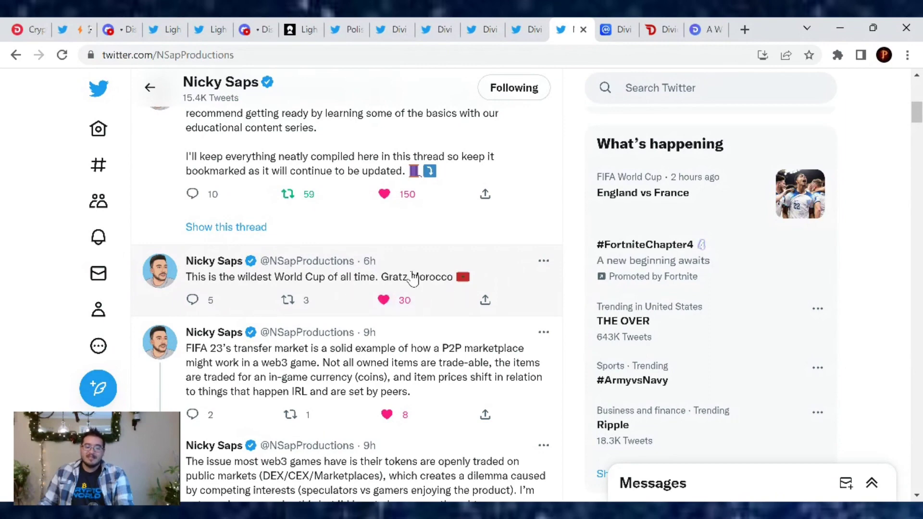
pyautogui.scroll(-1, 540, 279)
pyautogui.scroll(-1, 532, 276)
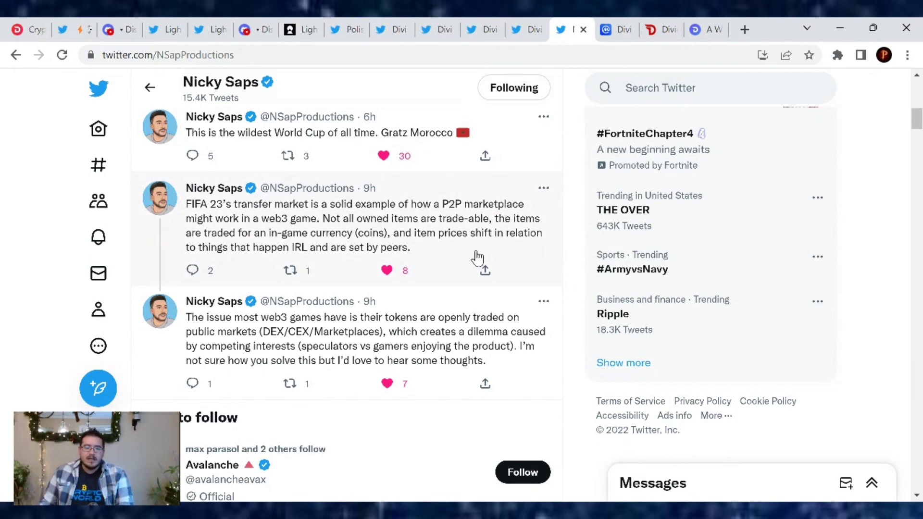
pyautogui.scroll(-1, 476, 257)
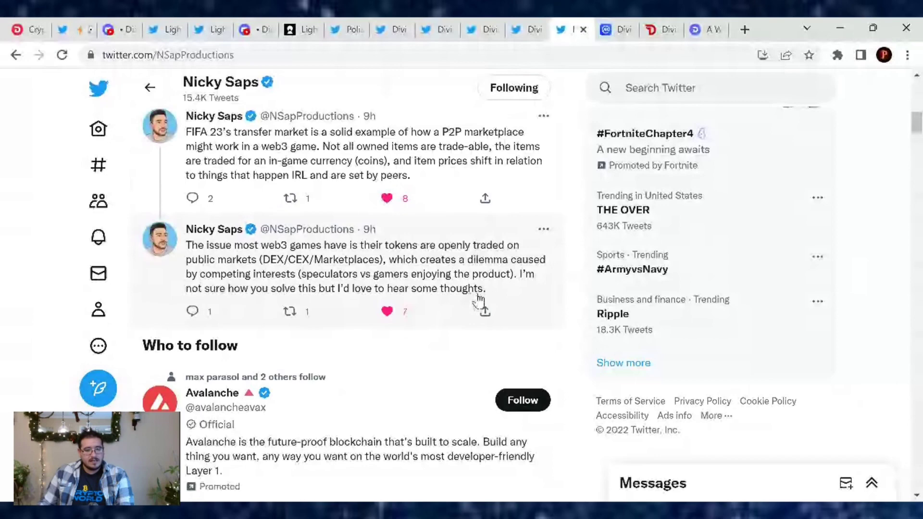
pyautogui.click(477, 299)
pyautogui.scroll(-1, 334, 370)
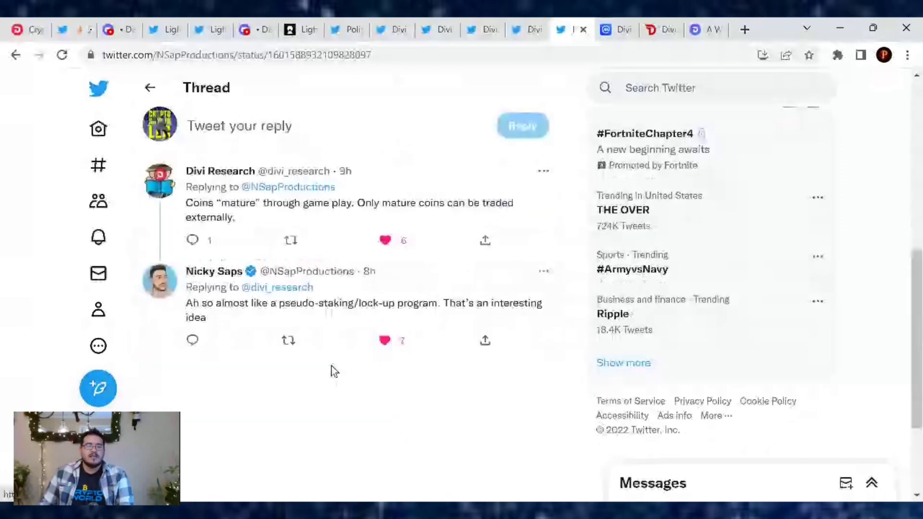
pyautogui.scroll(1, 448, 332)
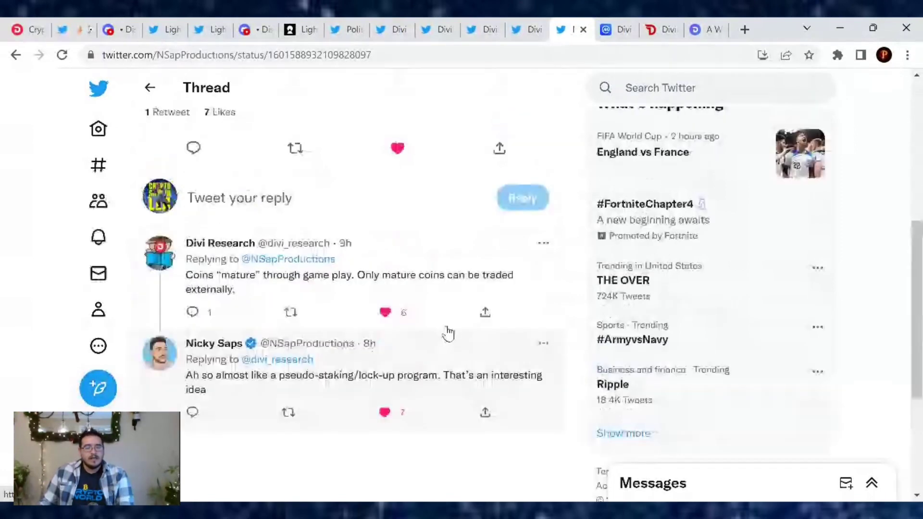
pyautogui.scroll(4, 447, 332)
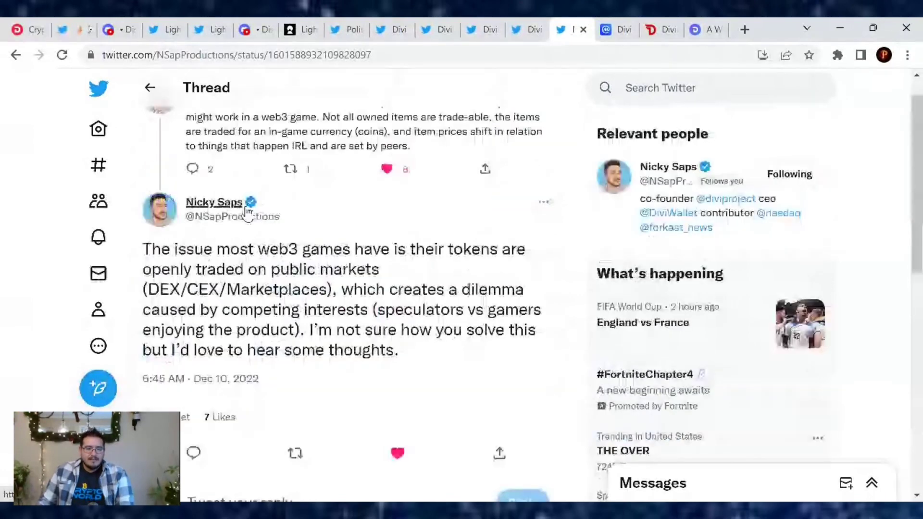
pyautogui.scroll(1, 193, 141)
pyautogui.click(193, 140)
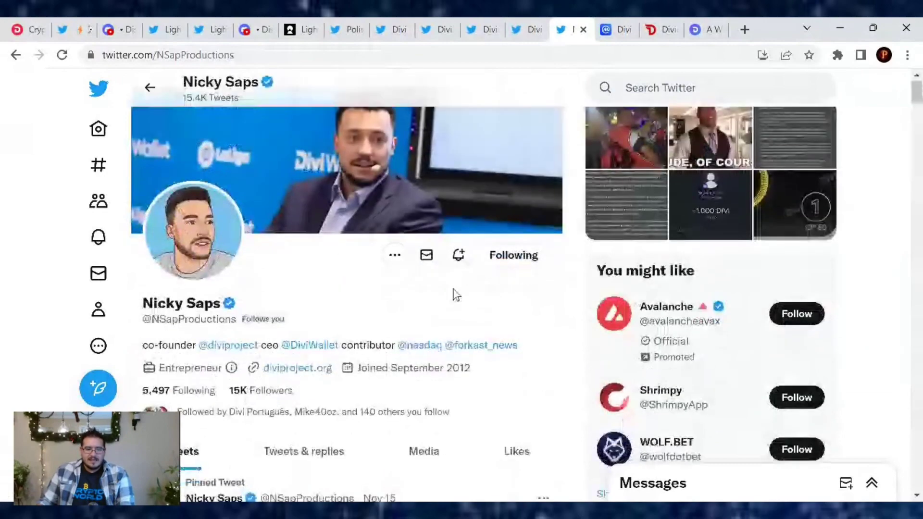
pyautogui.scroll(-5, 454, 295)
pyautogui.scroll(-3, 453, 296)
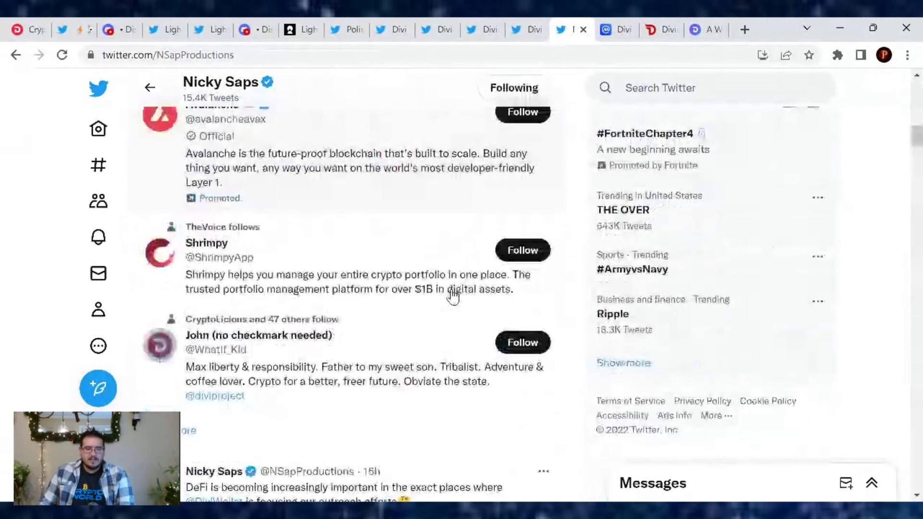
pyautogui.scroll(-5, 453, 296)
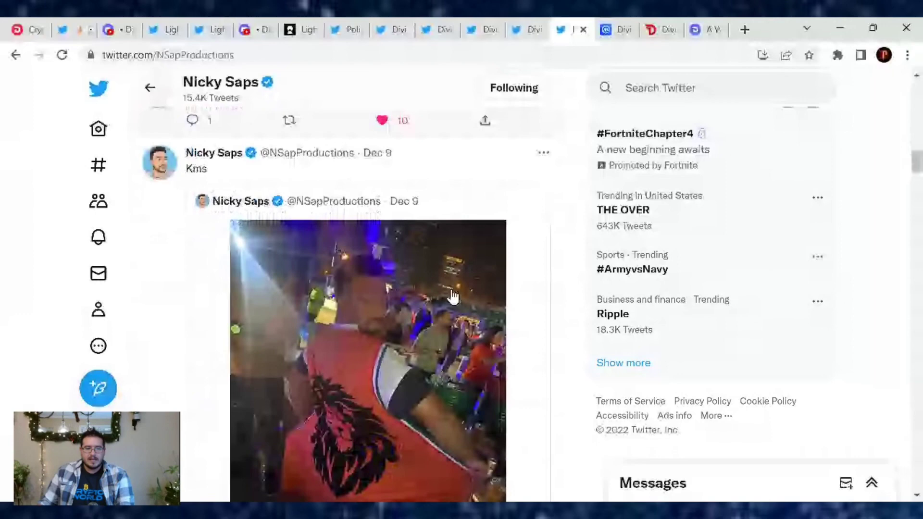
pyautogui.scroll(-1, 452, 296)
pyautogui.scroll(4, 453, 296)
pyautogui.scroll(5, 451, 295)
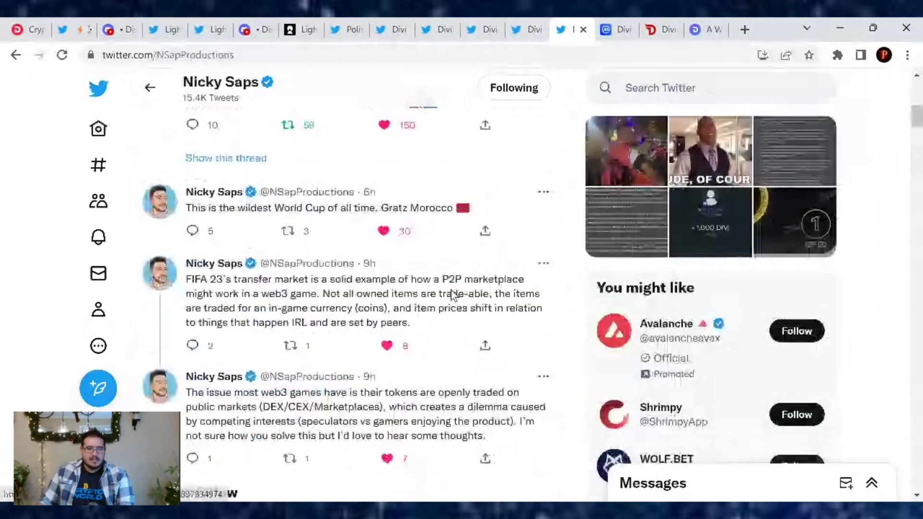
pyautogui.scroll(5, 453, 295)
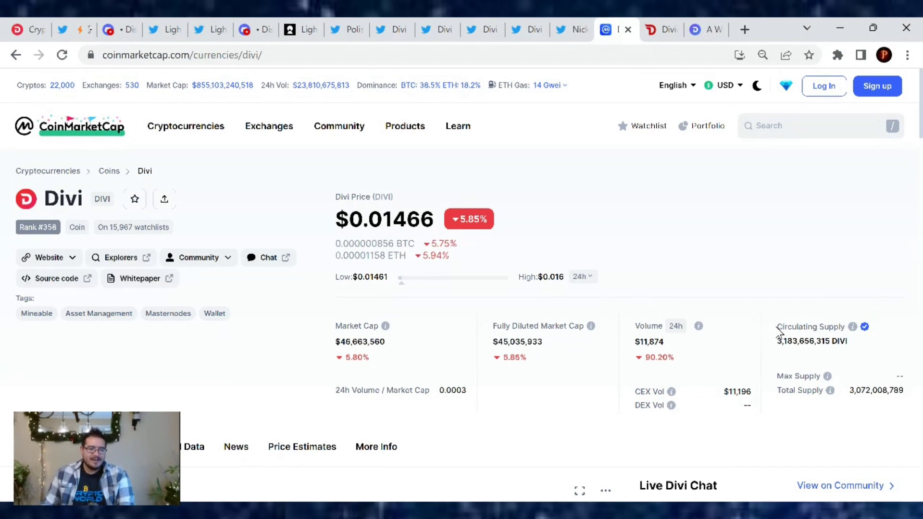
pyautogui.scroll(-3, 592, 212)
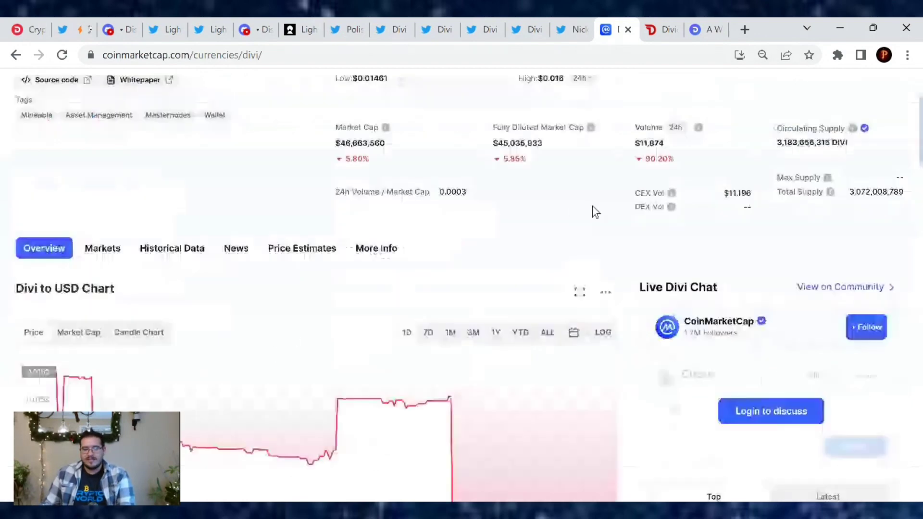
pyautogui.scroll(-2, 589, 214)
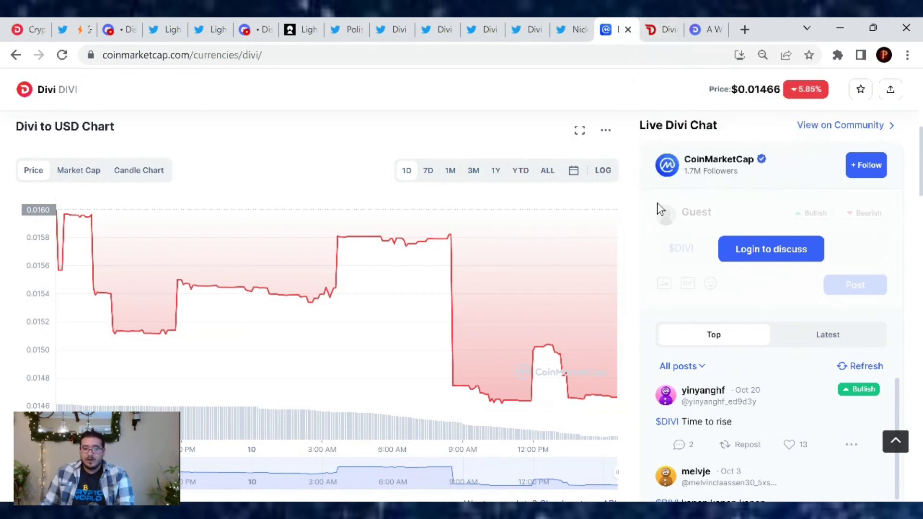
# Check the Divicoin cryptoID explorer, then move on to the Divi Wallet homepage
pyautogui.click(657, 28)
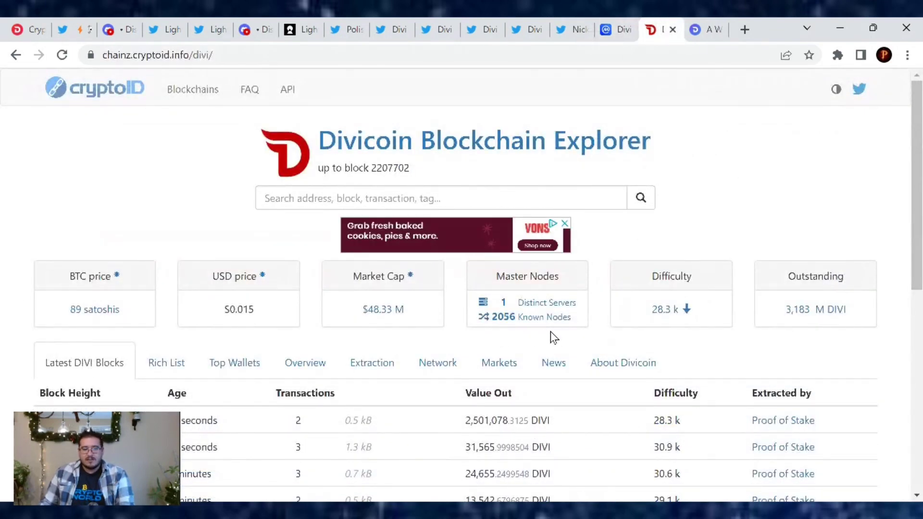
pyautogui.click(707, 30)
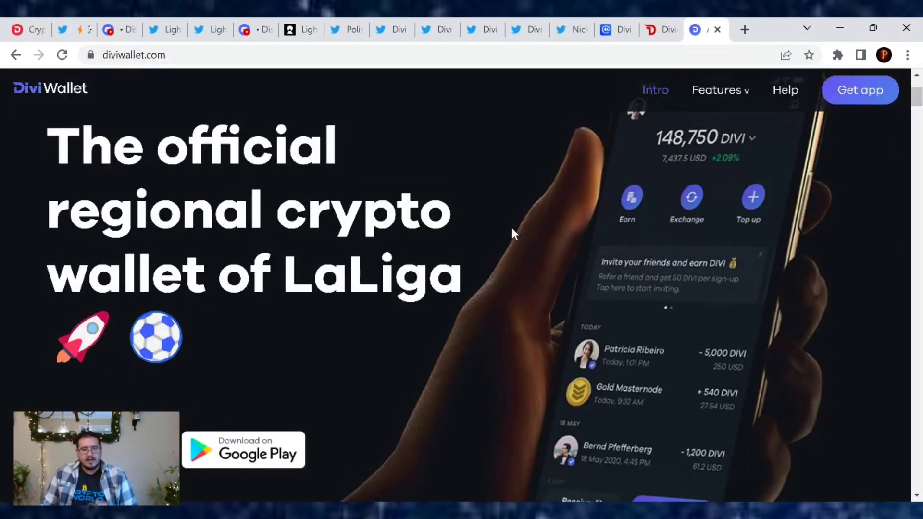
pyautogui.scroll(-1, 449, 220)
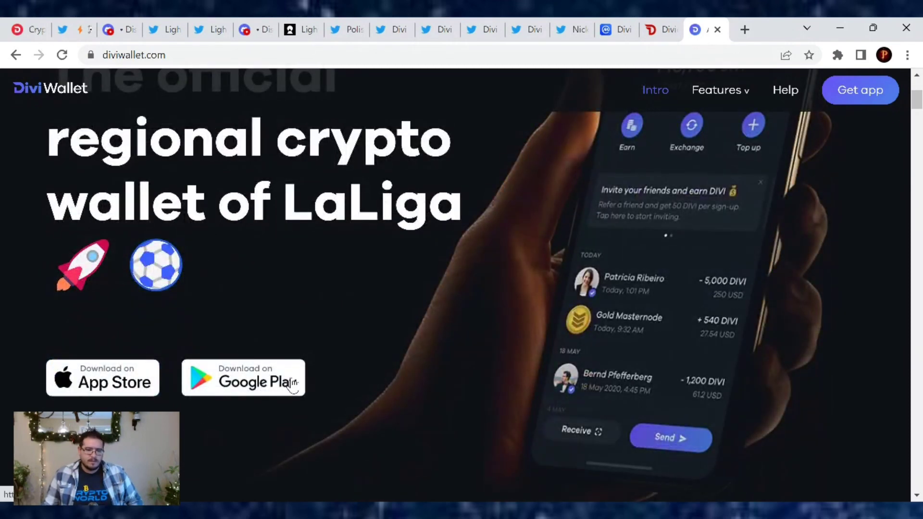
pyautogui.scroll(-1, 481, 331)
pyautogui.scroll(-2, 482, 330)
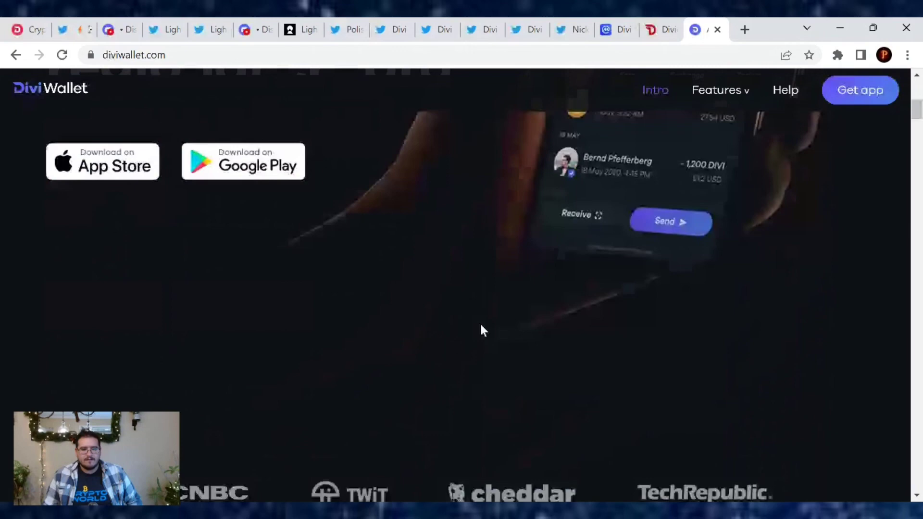
pyautogui.scroll(-1, 482, 330)
pyautogui.scroll(-2, 482, 330)
pyautogui.scroll(-2, 480, 330)
pyautogui.scroll(-2, 461, 326)
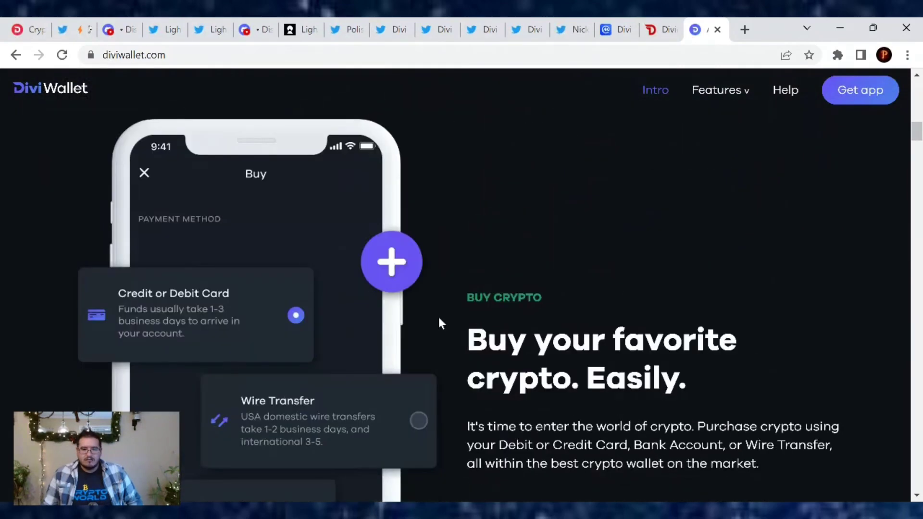
pyautogui.scroll(-1, 444, 314)
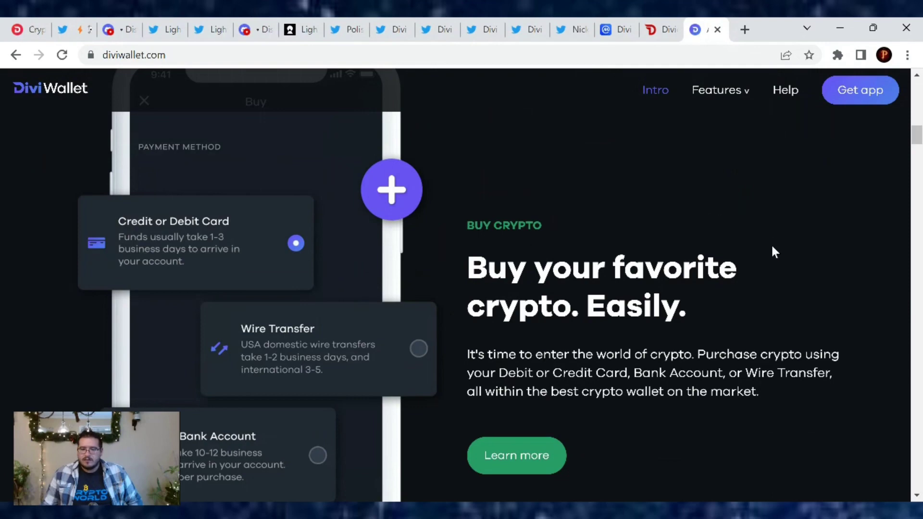
pyautogui.scroll(-1, 776, 265)
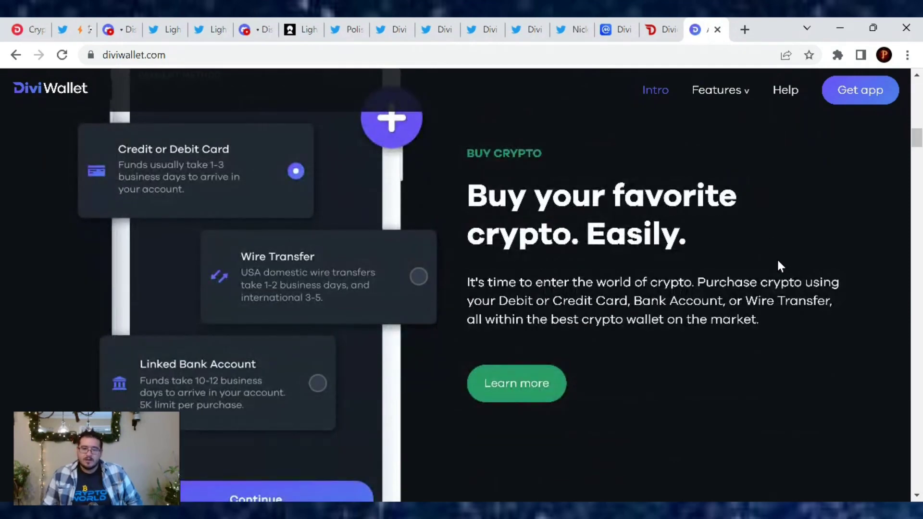
pyautogui.scroll(-1, 777, 266)
pyautogui.scroll(-1, 778, 266)
pyautogui.scroll(-1, 777, 266)
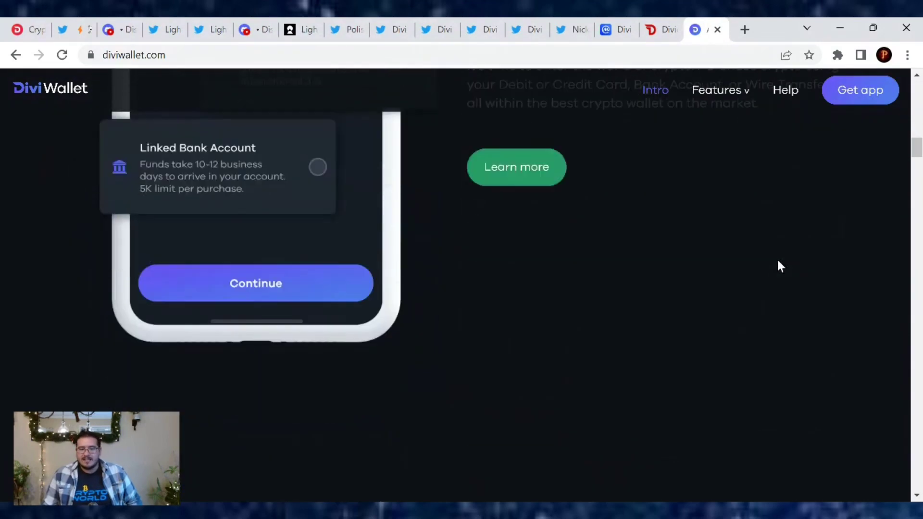
pyautogui.scroll(-3, 777, 266)
pyautogui.scroll(-1, 777, 266)
pyautogui.scroll(-1, 778, 266)
pyautogui.scroll(-1, 777, 266)
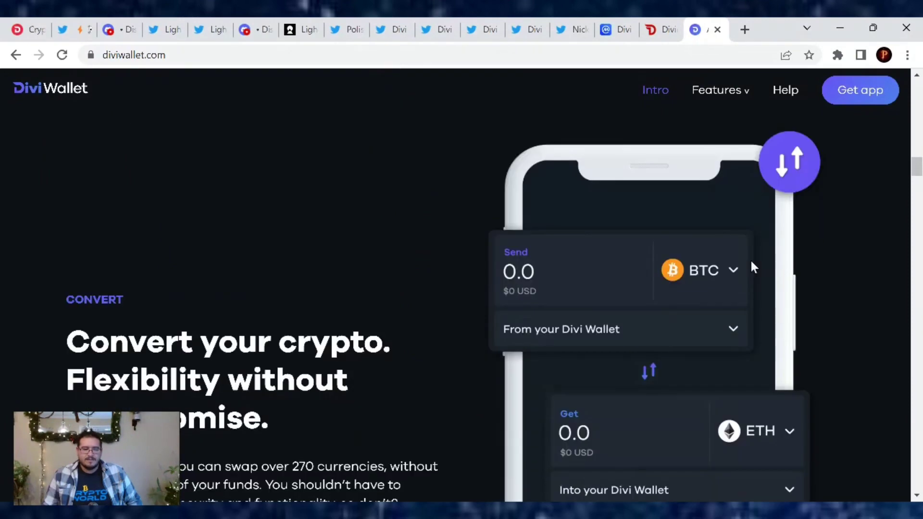
pyautogui.scroll(-2, 750, 265)
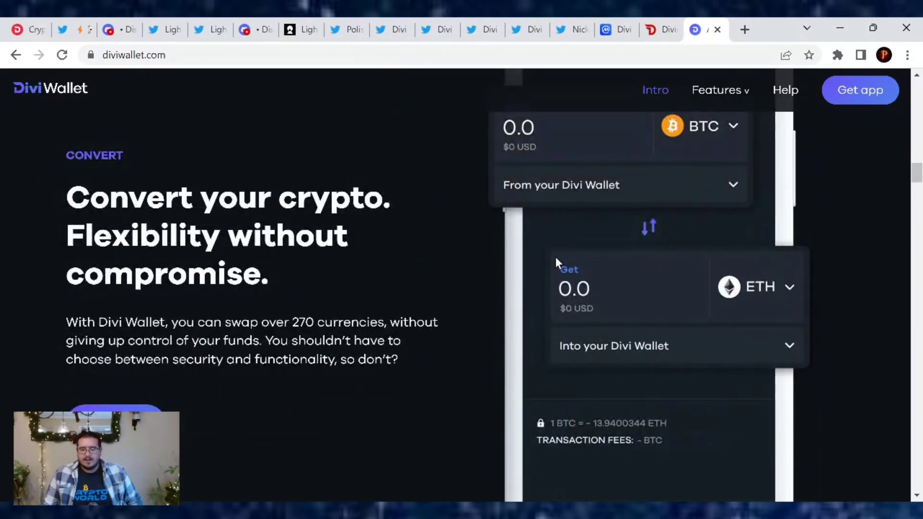
pyautogui.scroll(1, 556, 306)
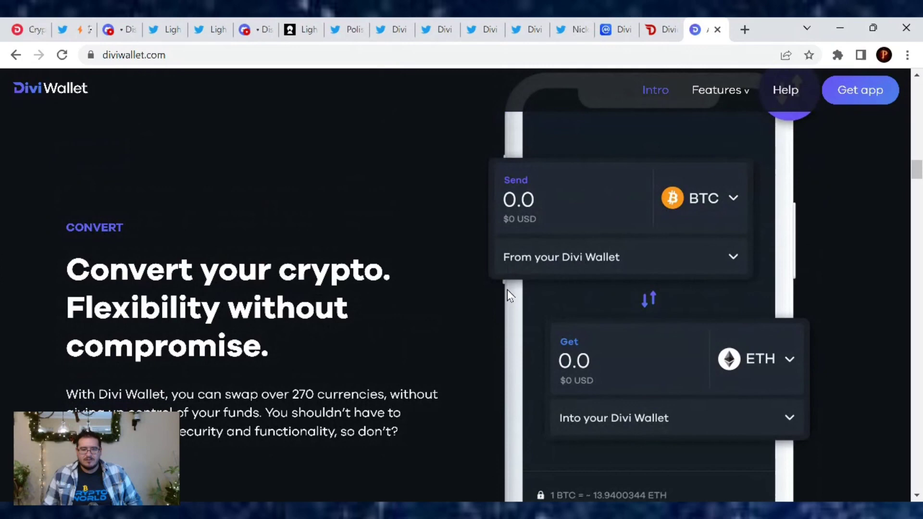
pyautogui.scroll(-2, 506, 286)
pyautogui.scroll(-3, 506, 287)
pyautogui.scroll(-3, 508, 292)
pyautogui.scroll(-1, 509, 286)
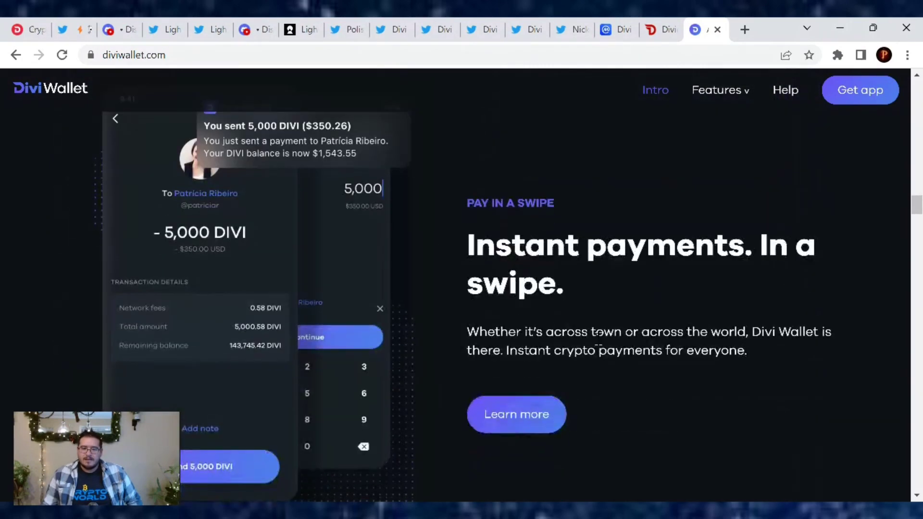
pyautogui.scroll(-2, 747, 281)
pyautogui.scroll(-3, 747, 281)
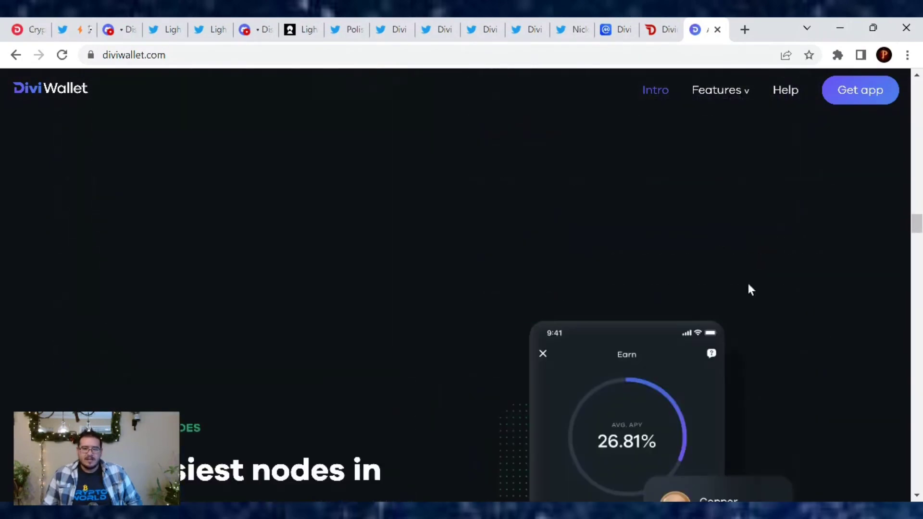
pyautogui.scroll(-2, 745, 280)
pyautogui.scroll(-1, 618, 372)
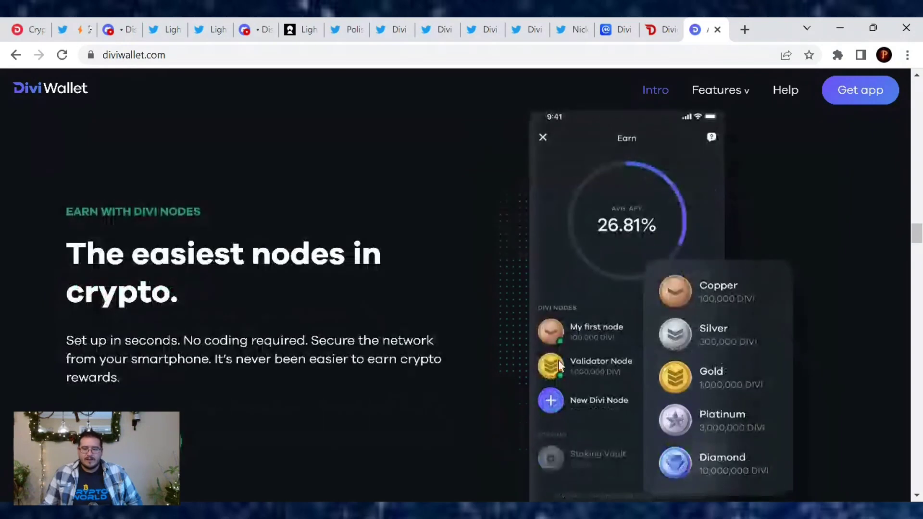
pyautogui.scroll(-1, 625, 306)
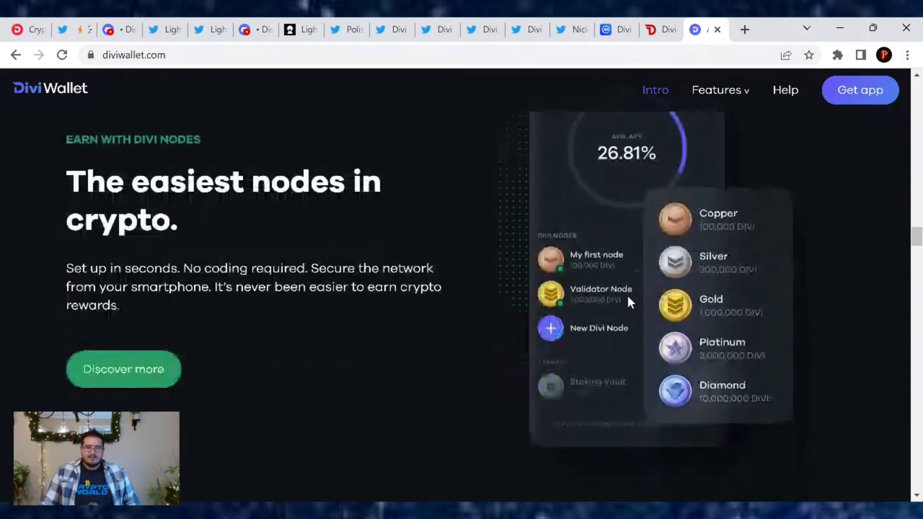
pyautogui.scroll(-3, 627, 302)
pyautogui.scroll(-3, 627, 302)
pyautogui.scroll(-2, 629, 302)
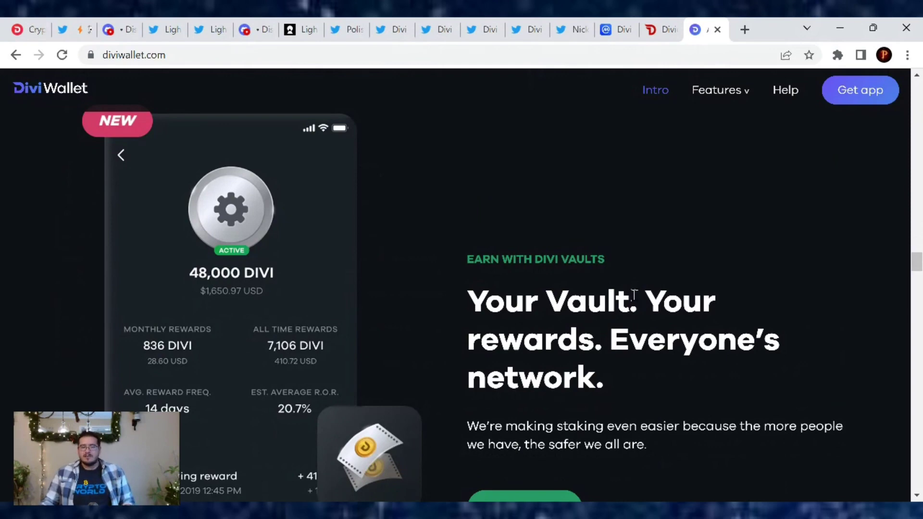
pyautogui.scroll(-2, 637, 294)
pyautogui.scroll(-4, 637, 292)
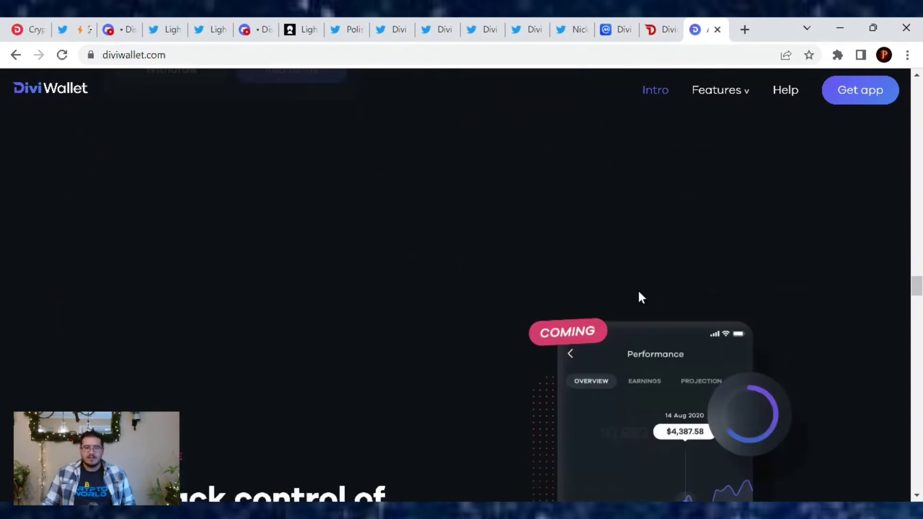
pyautogui.scroll(-1, 637, 289)
pyautogui.scroll(-2, 640, 290)
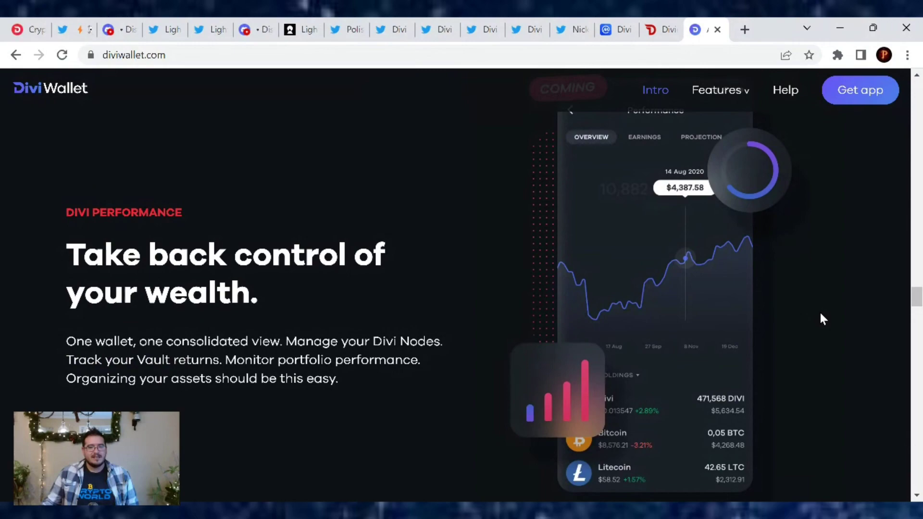